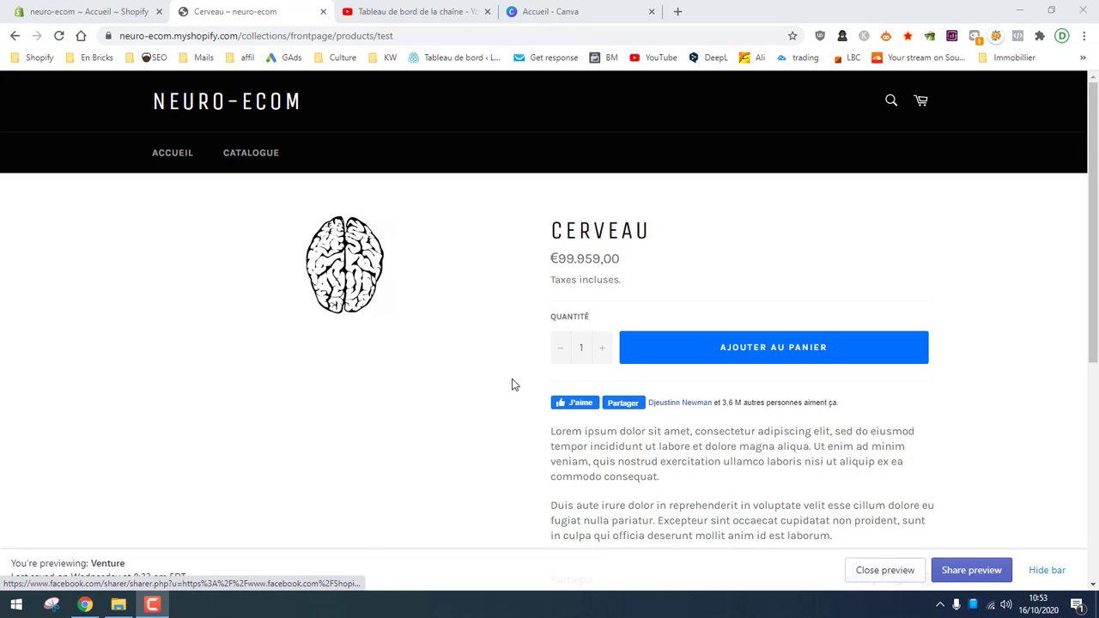
- Switch to the Shopify admin and start a new discount code named ECOM20 with a value of 20 %
{"action": "left_click", "coordinate": [93, 10]}
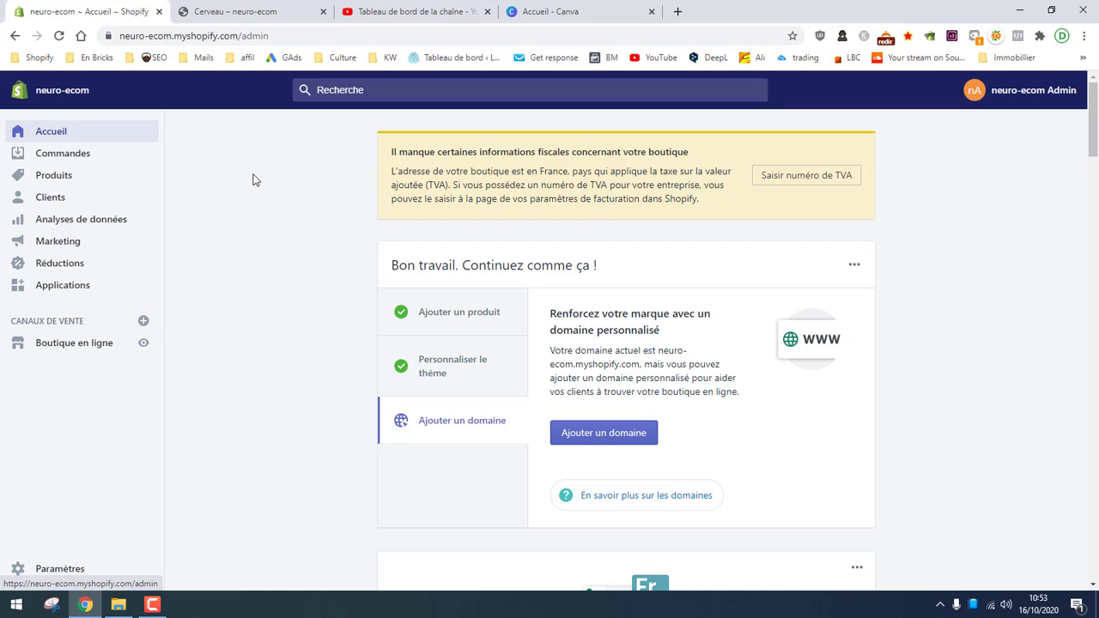
{"action": "left_click", "coordinate": [88, 262]}
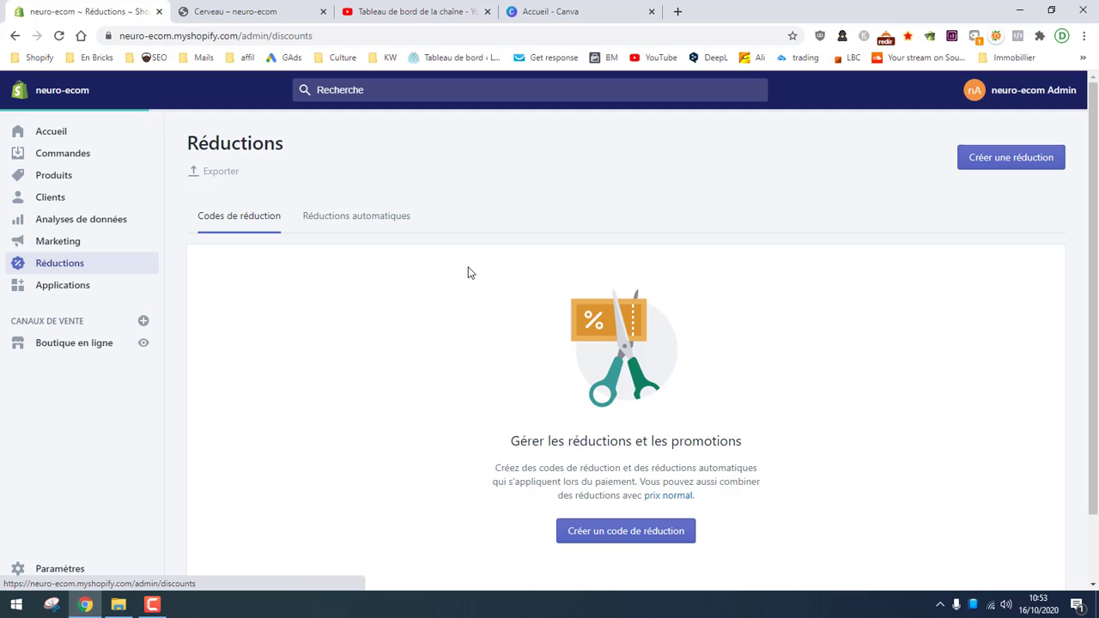
{"action": "left_click", "coordinate": [977, 163]}
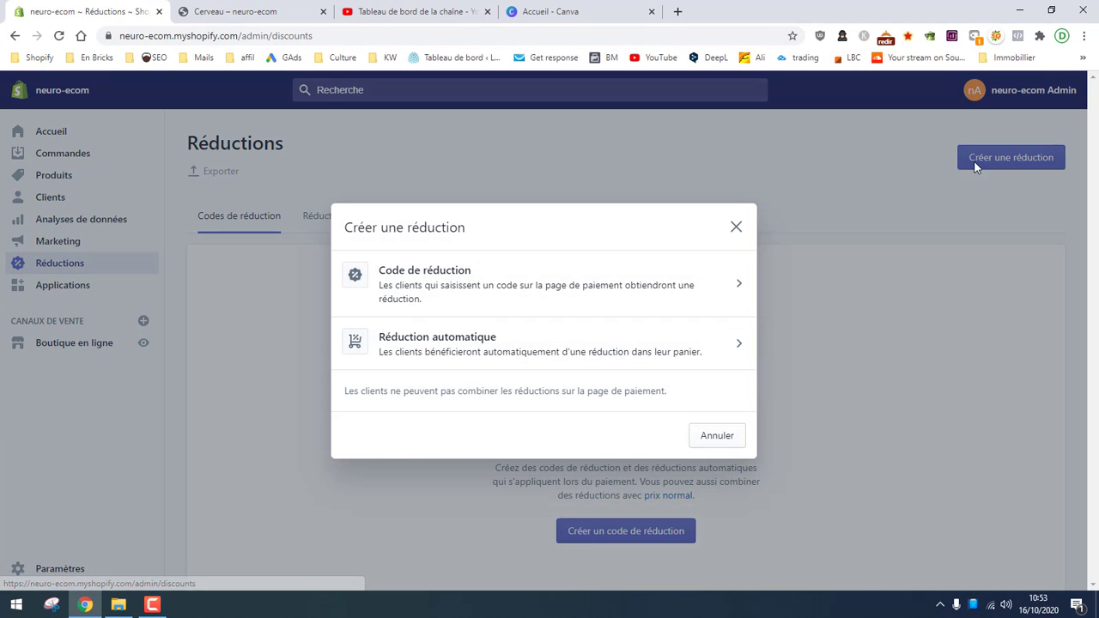
{"action": "left_click", "coordinate": [522, 292]}
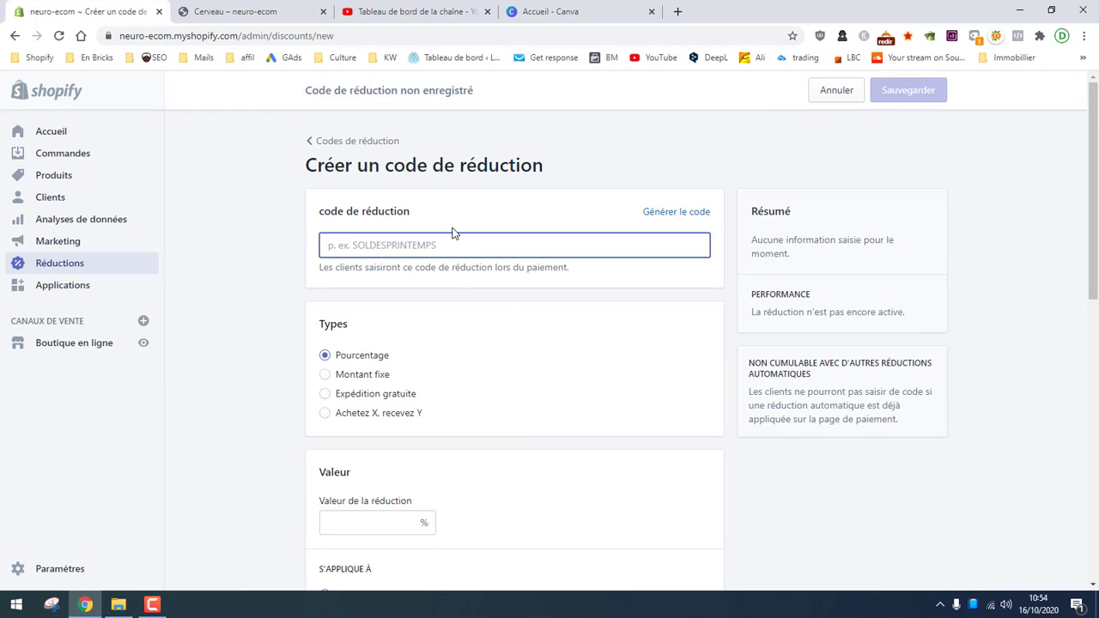
{"action": "type", "text": "ECOM20"}
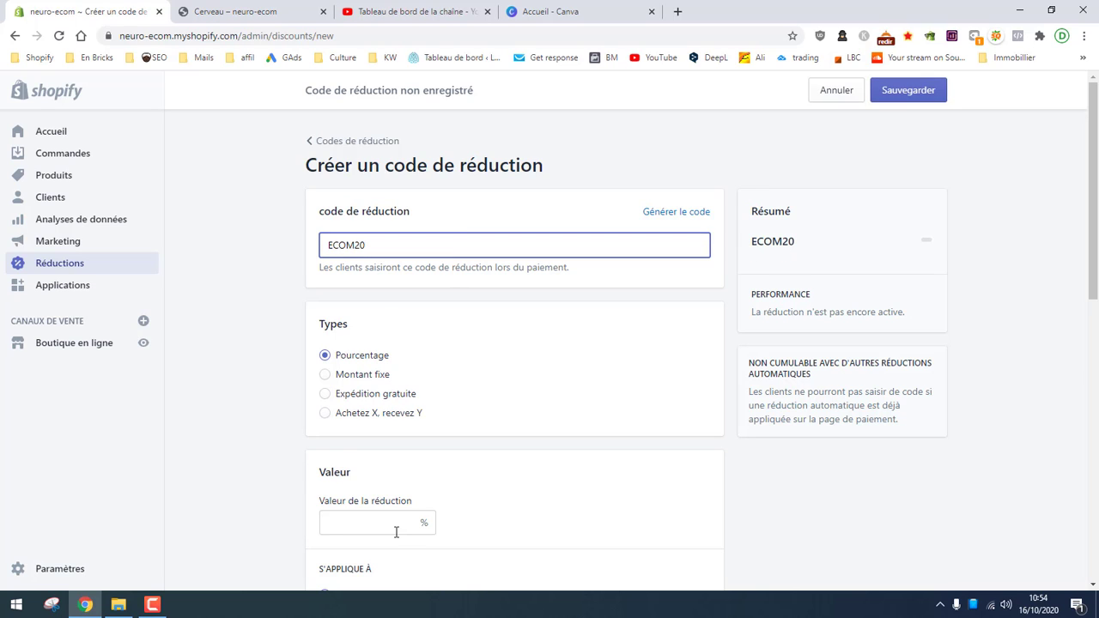
{"action": "left_click", "coordinate": [396, 532]}
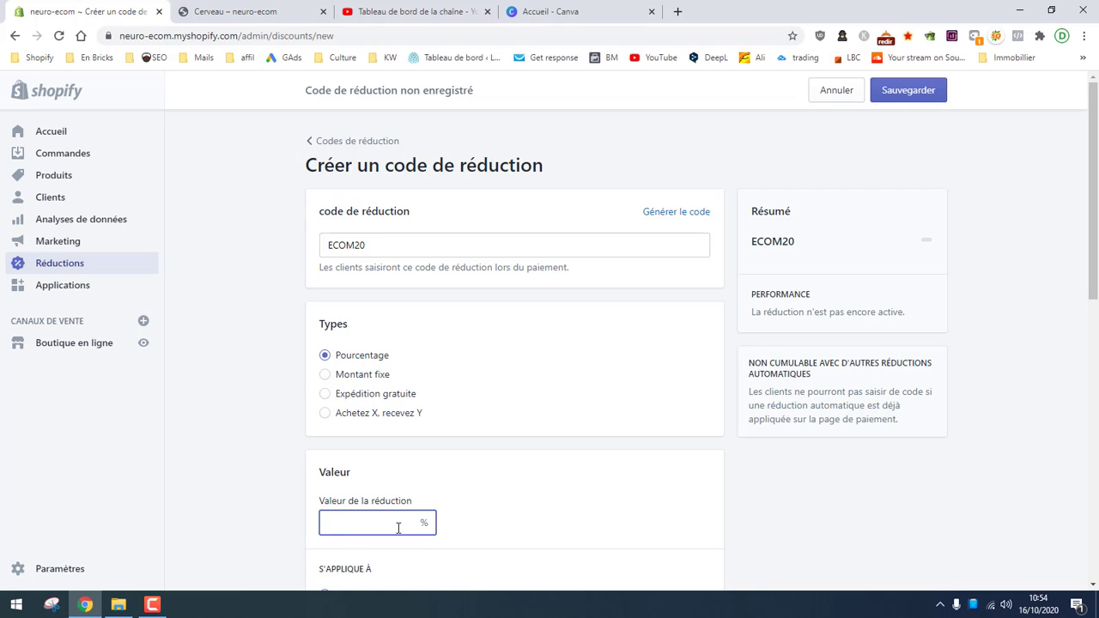
{"action": "type", "text": "20"}
- Limit the ECOM20 discount to one use per customer and save the discount code
{"action": "scroll", "coordinate": [435, 326], "scroll_direction": "down", "scroll_amount": 3}
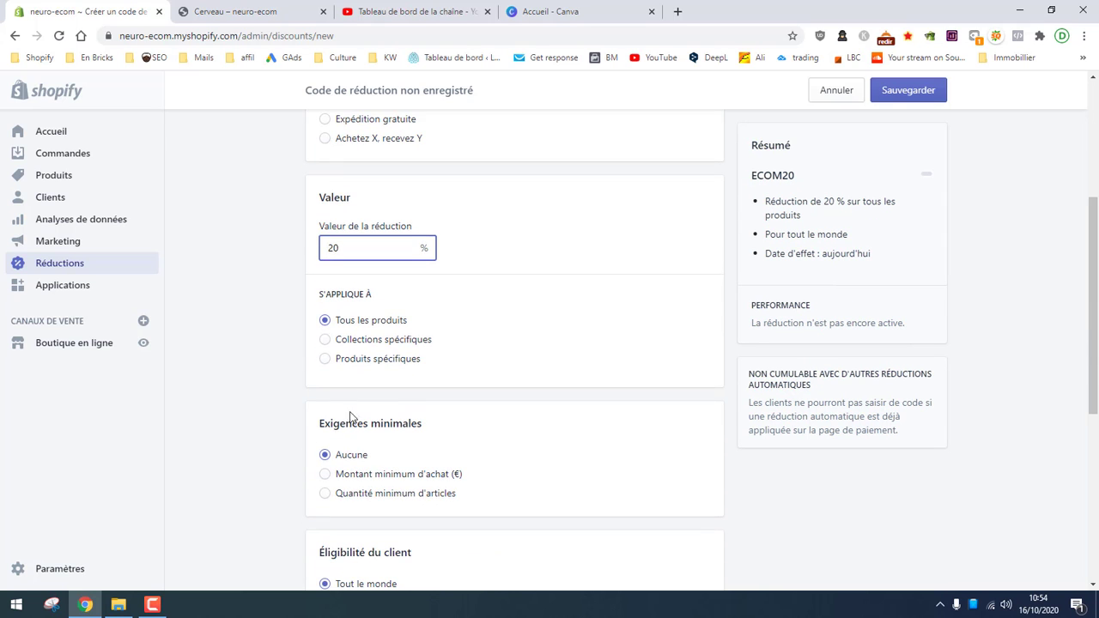
{"action": "scroll", "coordinate": [352, 433], "scroll_direction": "down", "scroll_amount": 1}
{"action": "scroll", "coordinate": [315, 455], "scroll_direction": "down", "scroll_amount": 2}
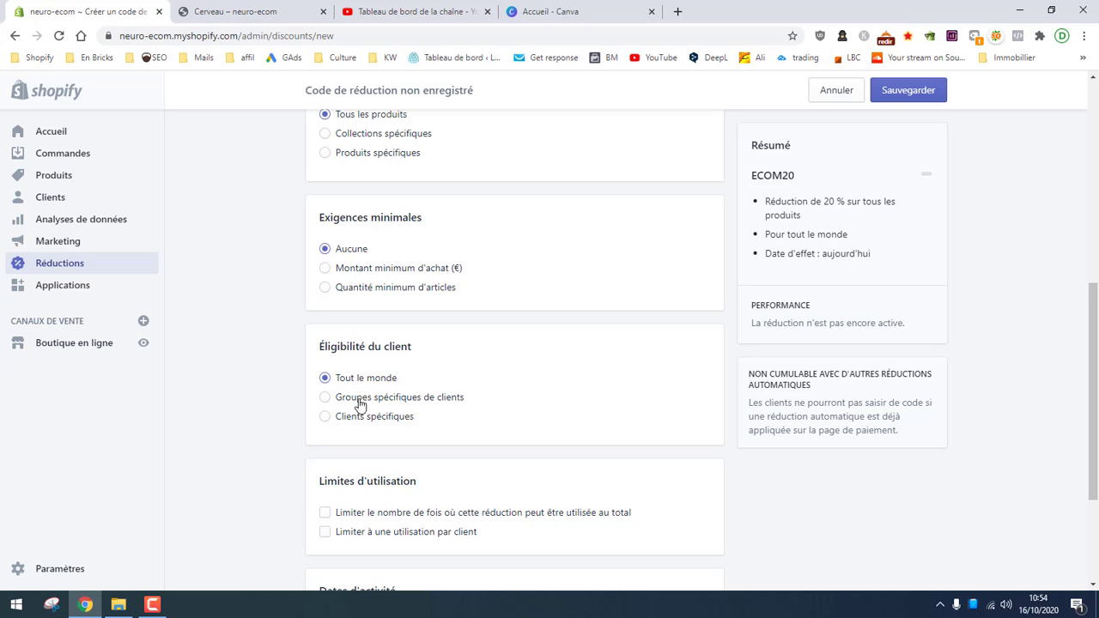
{"action": "scroll", "coordinate": [359, 404], "scroll_direction": "down", "scroll_amount": 1}
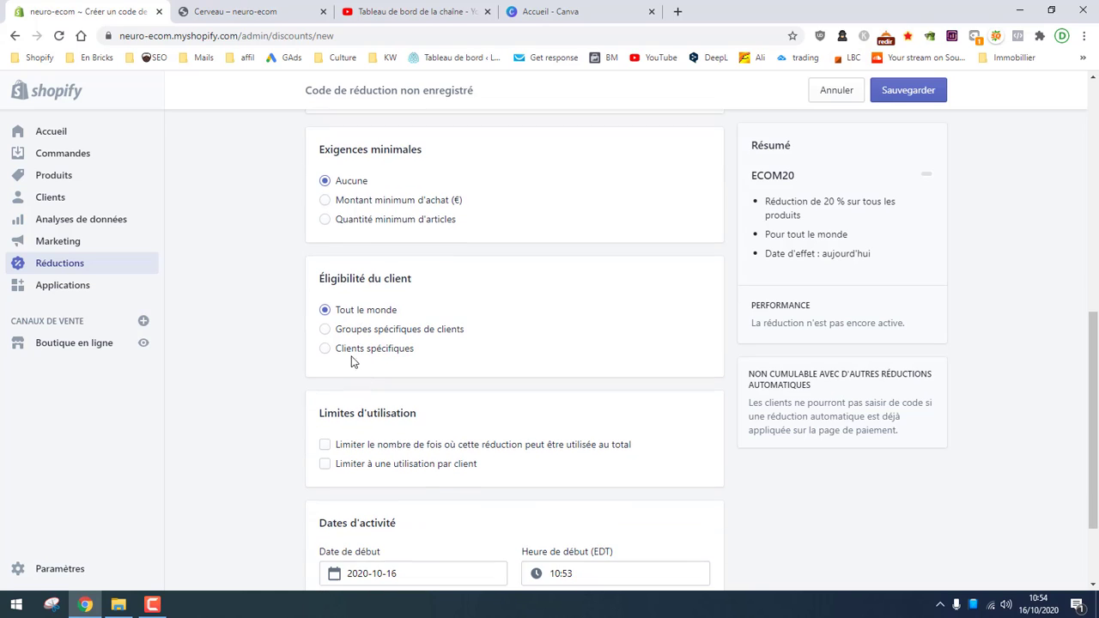
{"action": "left_click", "coordinate": [382, 463]}
{"action": "scroll", "coordinate": [360, 441], "scroll_direction": "down", "scroll_amount": 2}
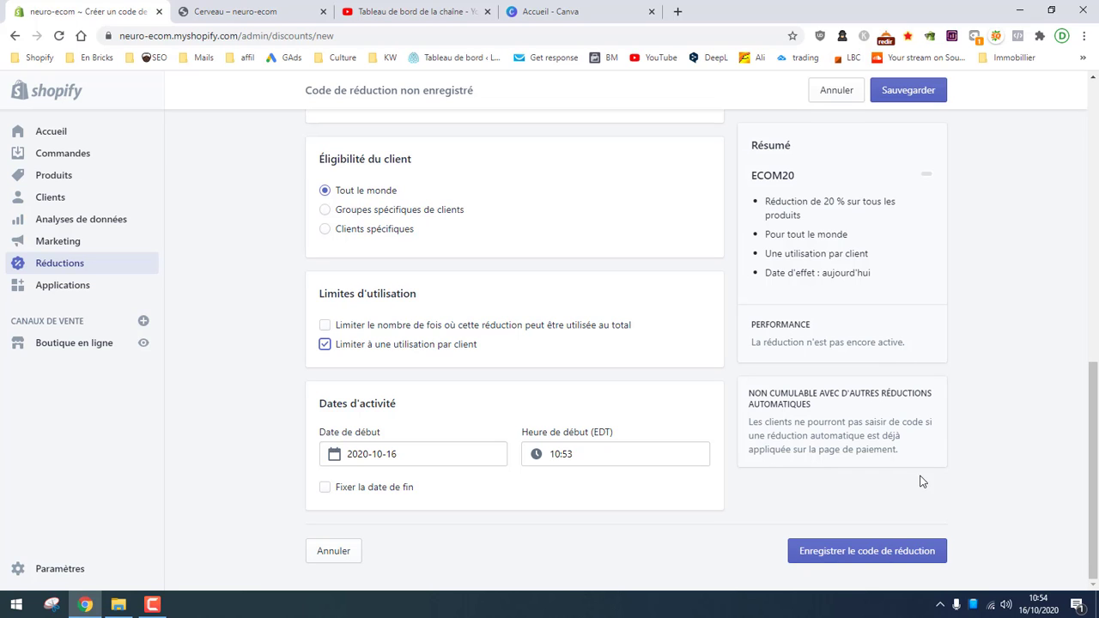
{"action": "left_click", "coordinate": [866, 551]}
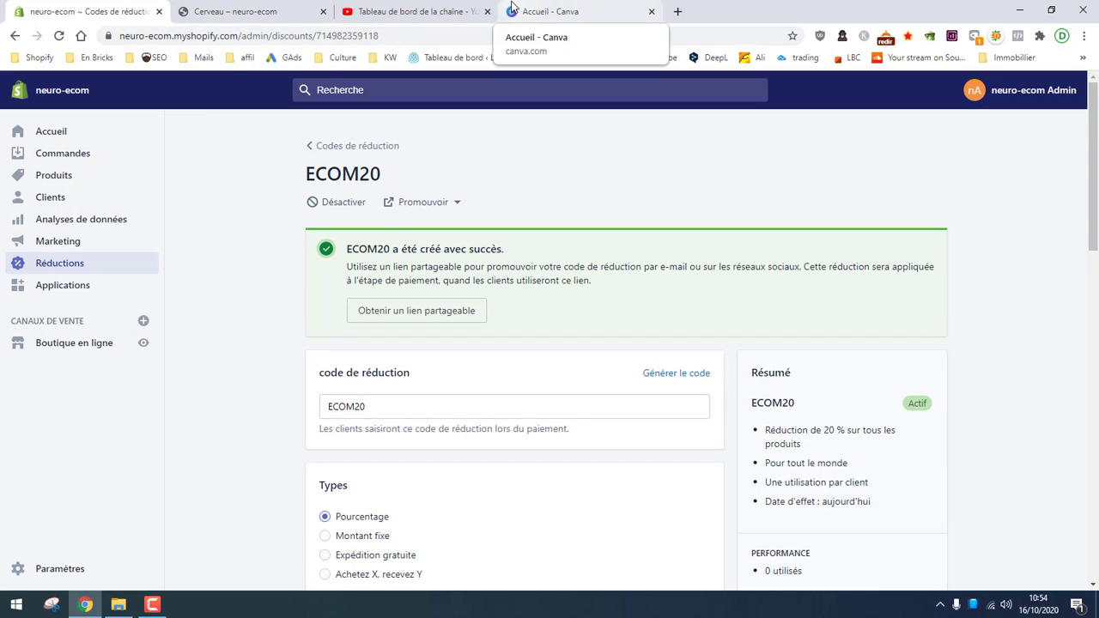
- Close the YouTube page, switch to Canva and create a new custom-size design of 2380 × 720 px
{"action": "left_click", "coordinate": [487, 11]}
{"action": "left_click", "coordinate": [412, 11]}
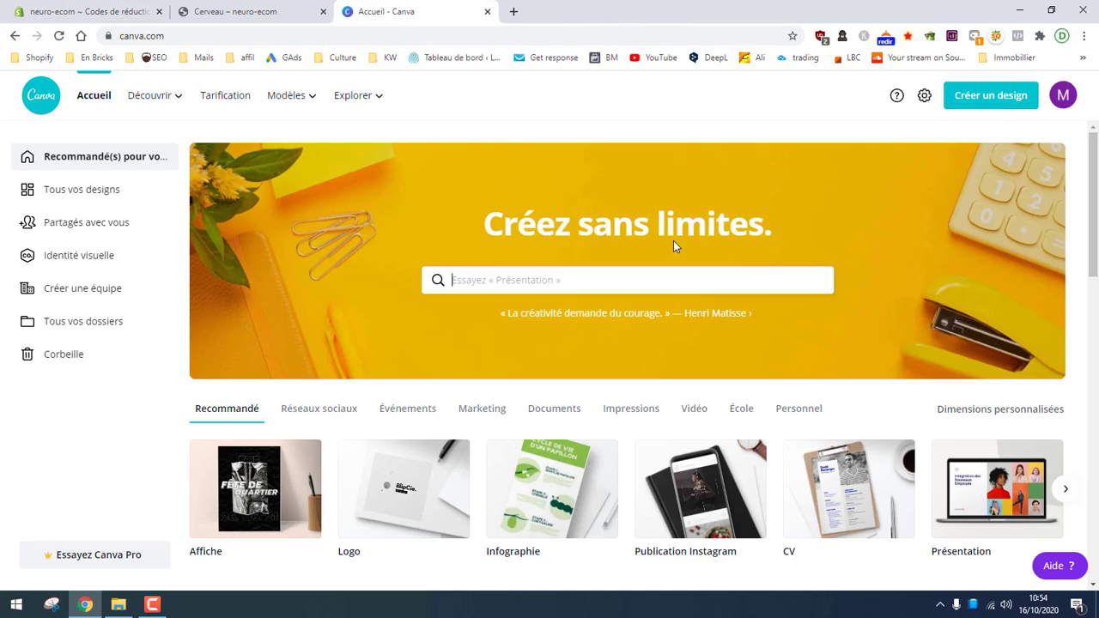
{"action": "left_click", "coordinate": [1008, 98]}
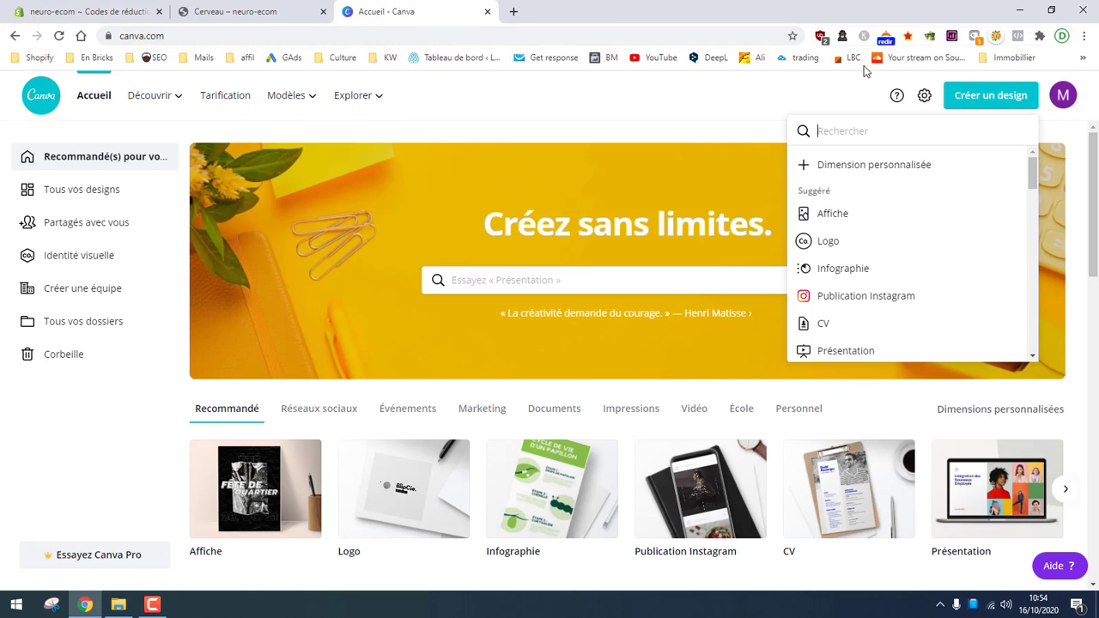
{"action": "left_click", "coordinate": [861, 172]}
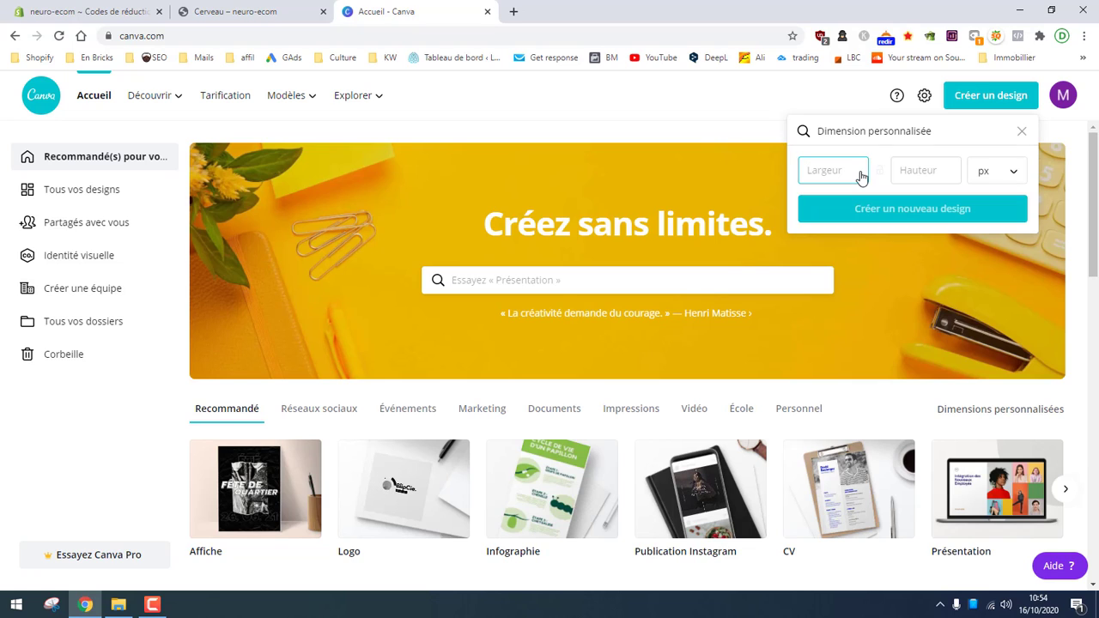
{"action": "type", "text": "2380"}
{"action": "key", "text": "Tab"}
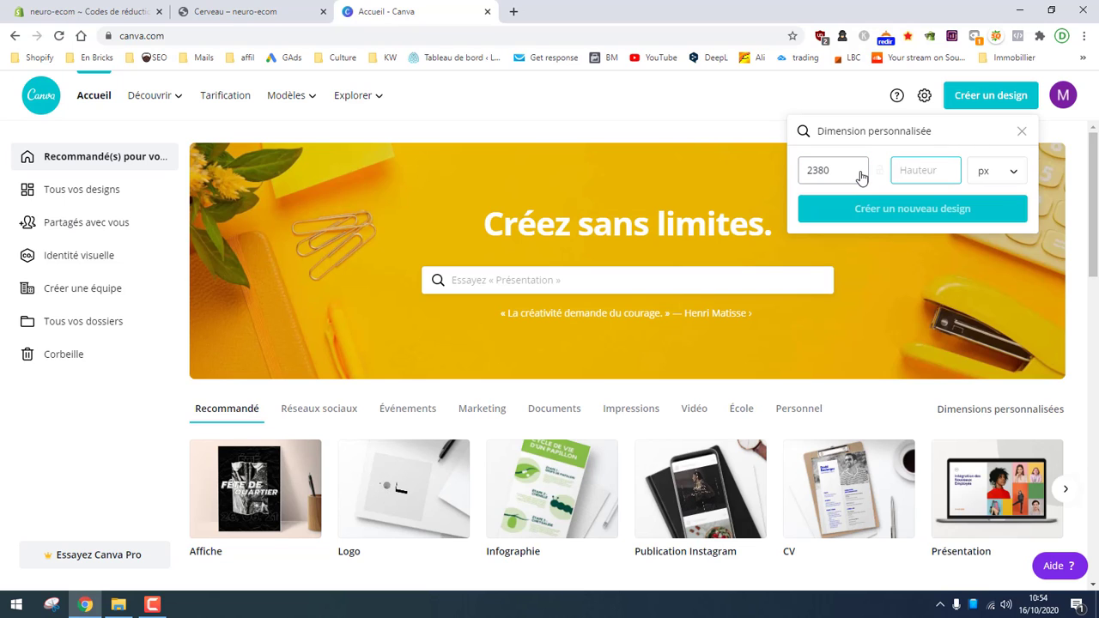
{"action": "type", "text": "720"}
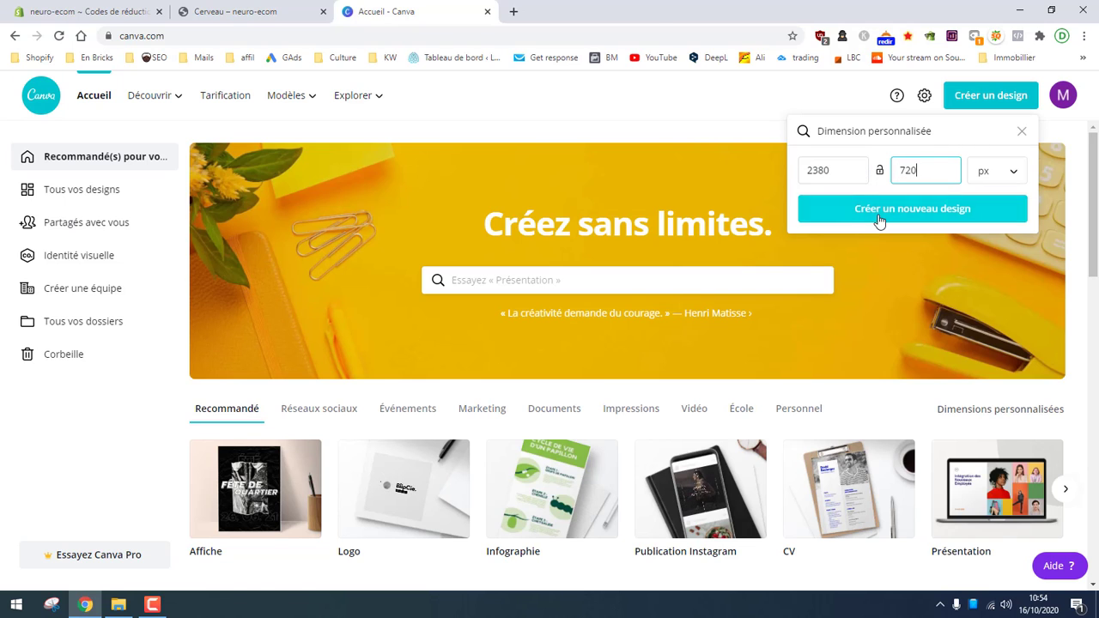
{"action": "left_click", "coordinate": [837, 209]}
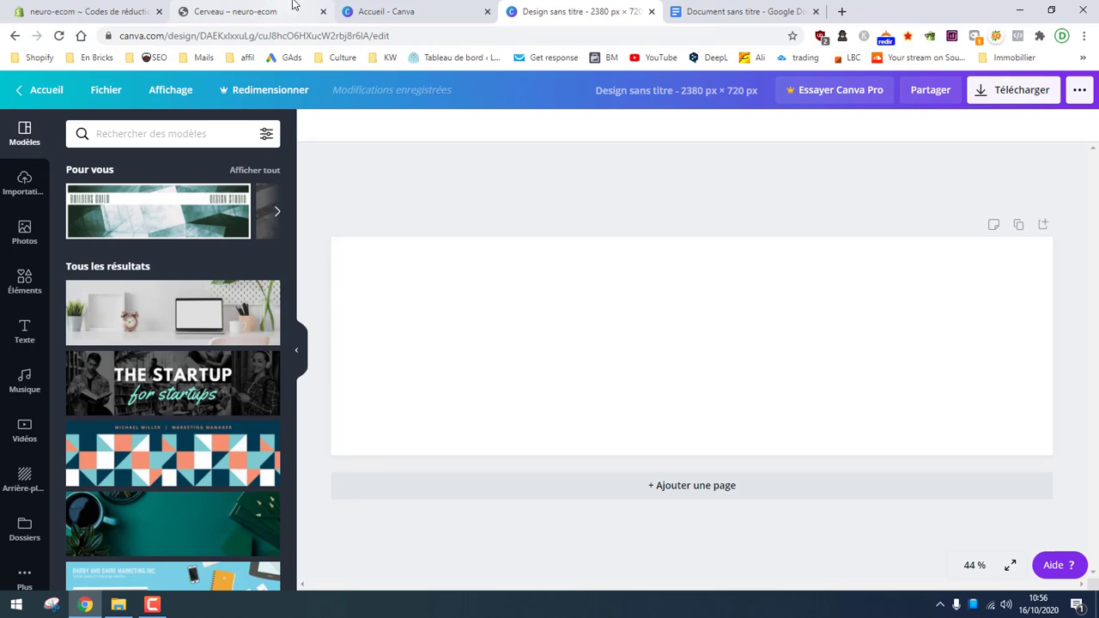
- Inspect the add-to-cart button on the store's Cerveau product page and select its background-color hex value #006eff
{"action": "left_click", "coordinate": [241, 11]}
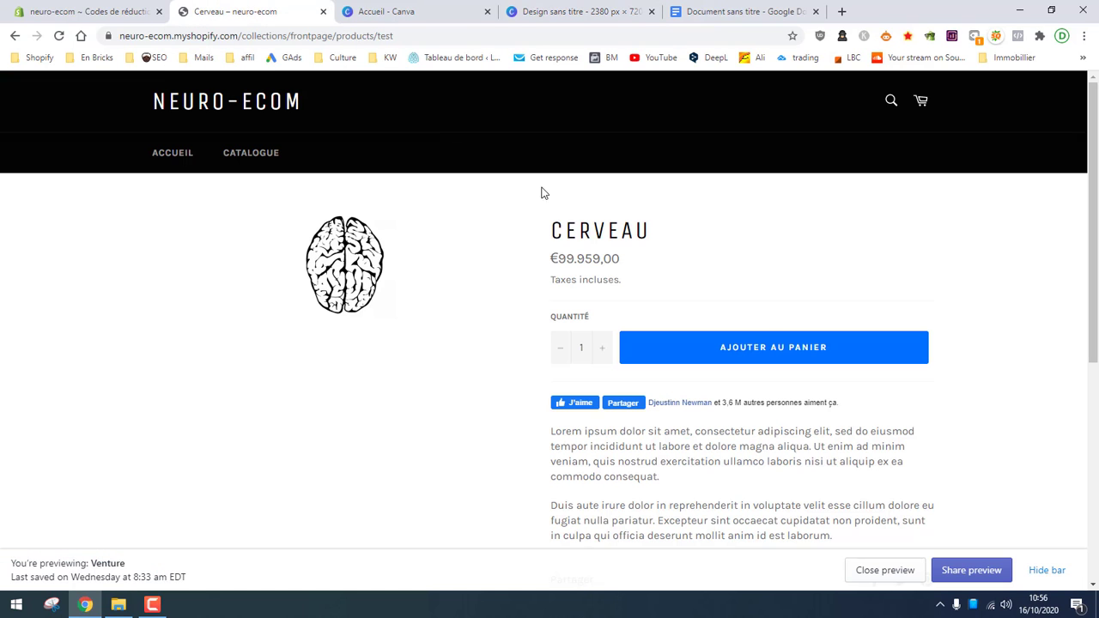
{"action": "right_click", "coordinate": [707, 355]}
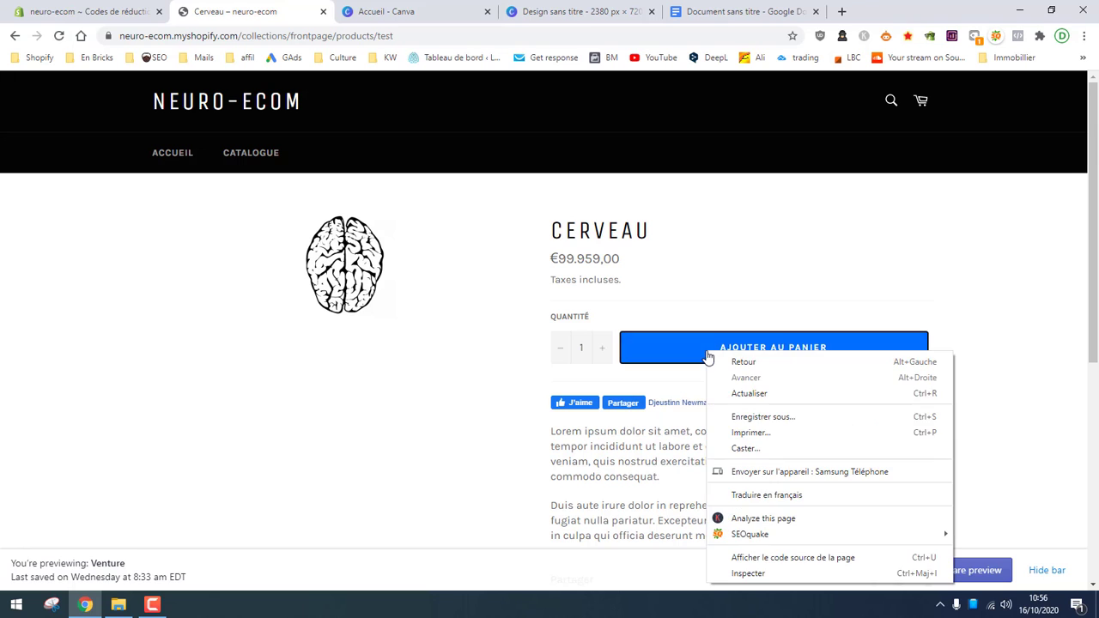
{"action": "left_click", "coordinate": [764, 569]}
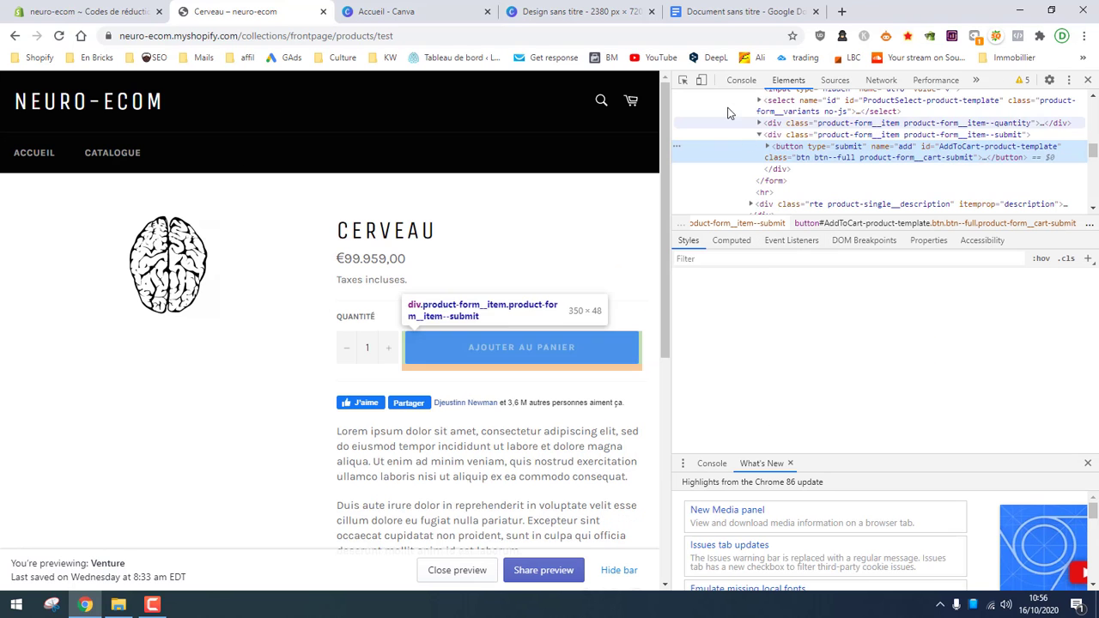
{"action": "left_click", "coordinate": [683, 79]}
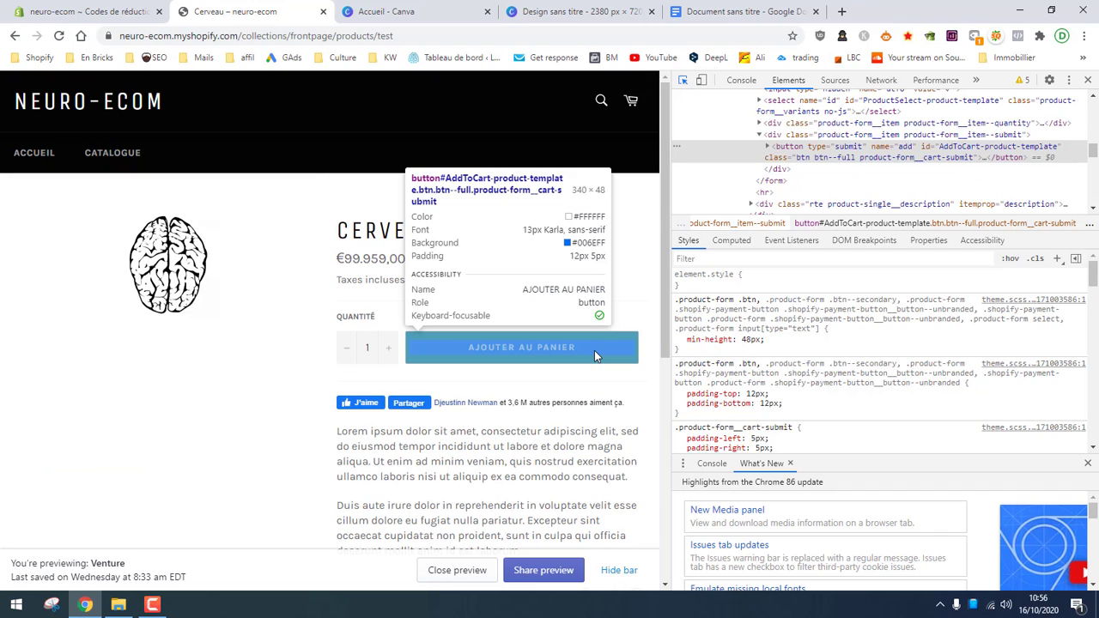
{"action": "left_click", "coordinate": [594, 350]}
{"action": "scroll", "coordinate": [773, 344], "scroll_direction": "down", "scroll_amount": 10}
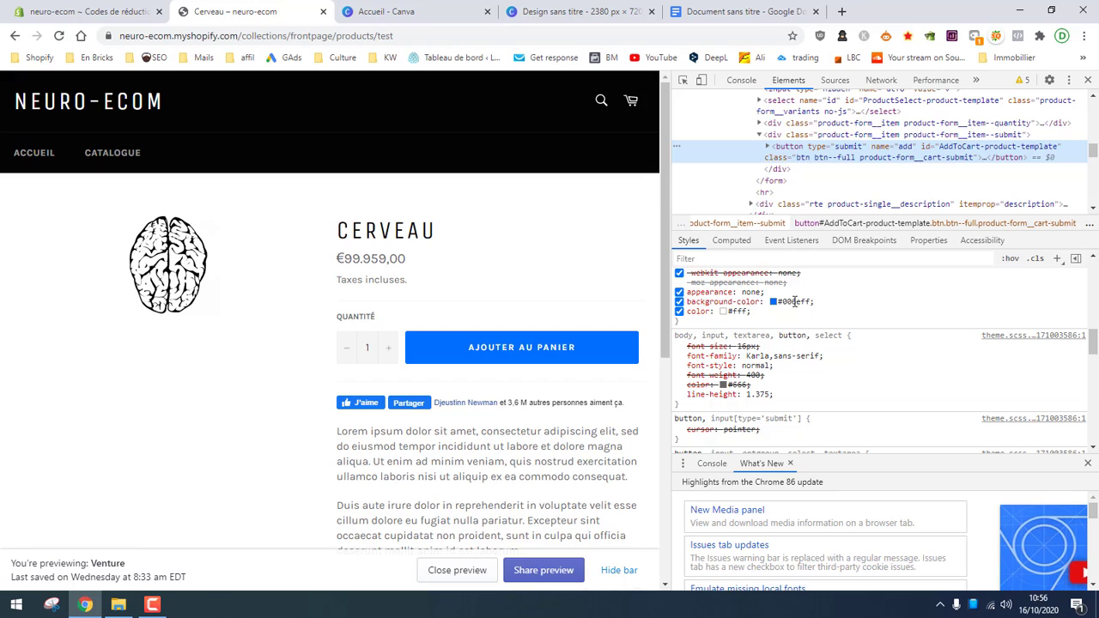
{"action": "left_click", "coordinate": [791, 301]}
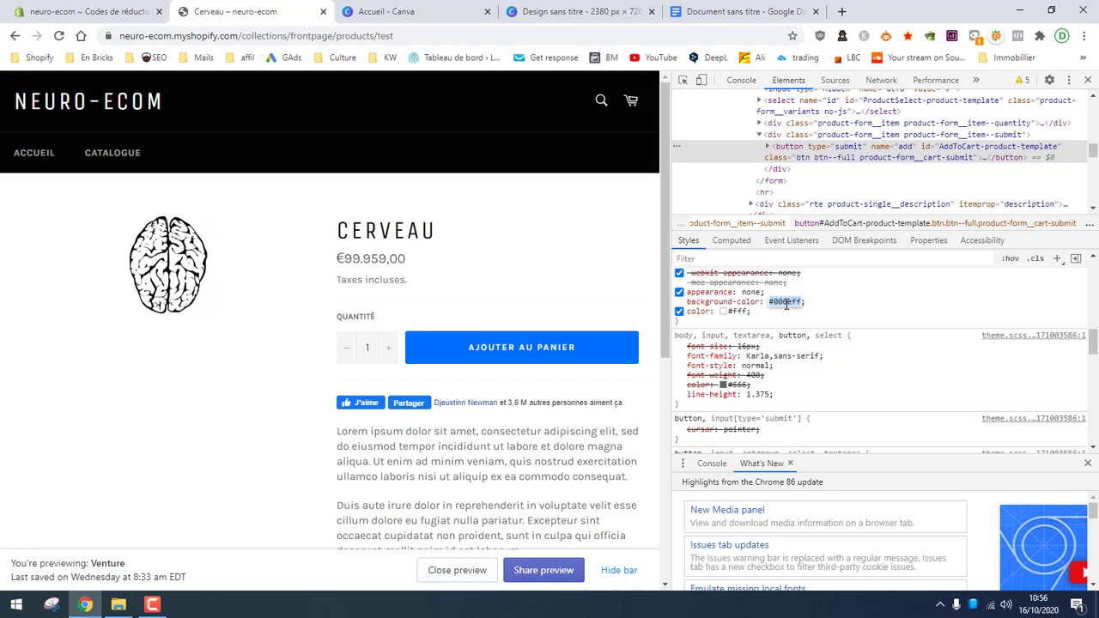
- Return to the blank Canva design and add a solid line along its bottom edge, stretched across the full width
{"action": "left_click", "coordinate": [575, 11]}
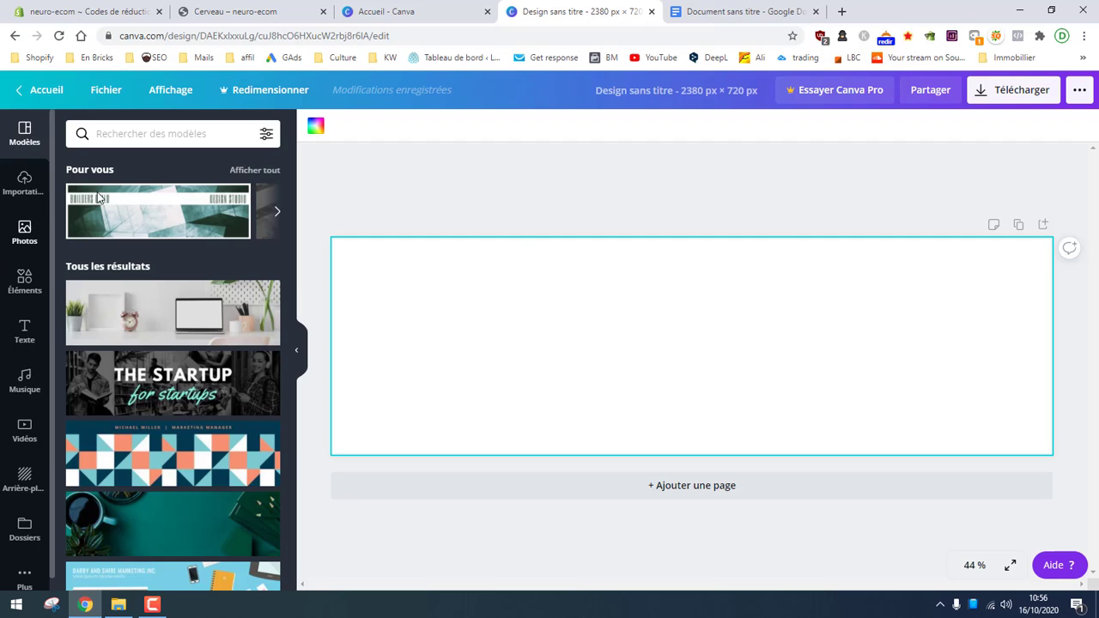
{"action": "left_click", "coordinate": [25, 281]}
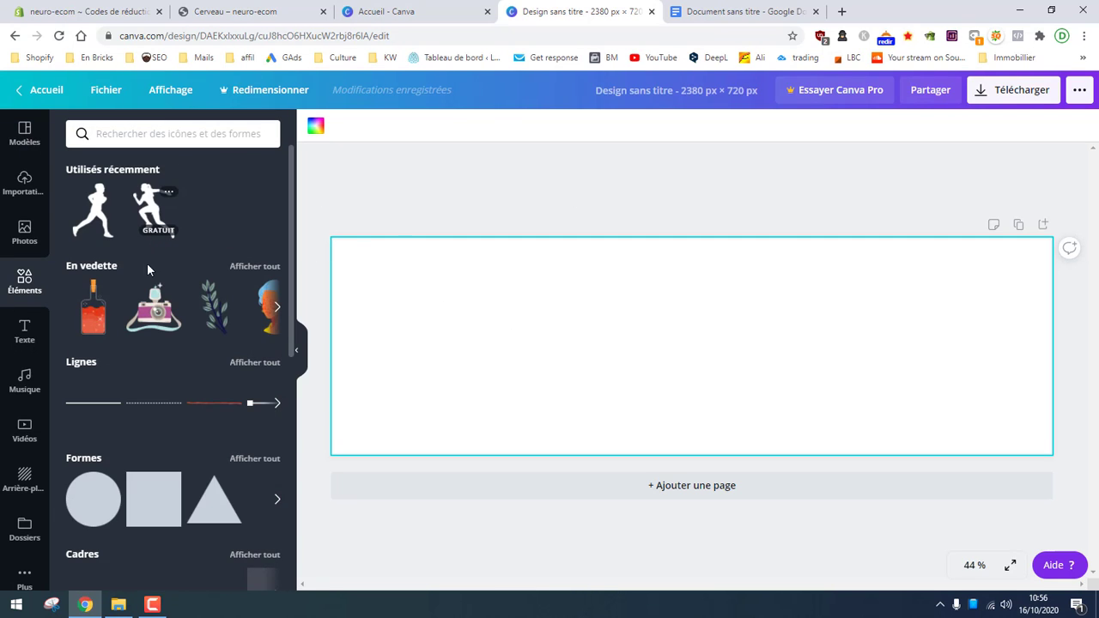
{"action": "left_click", "coordinate": [102, 408]}
{"action": "left_click_drag", "start_coordinate": [665, 346], "coordinate": [490, 444]}
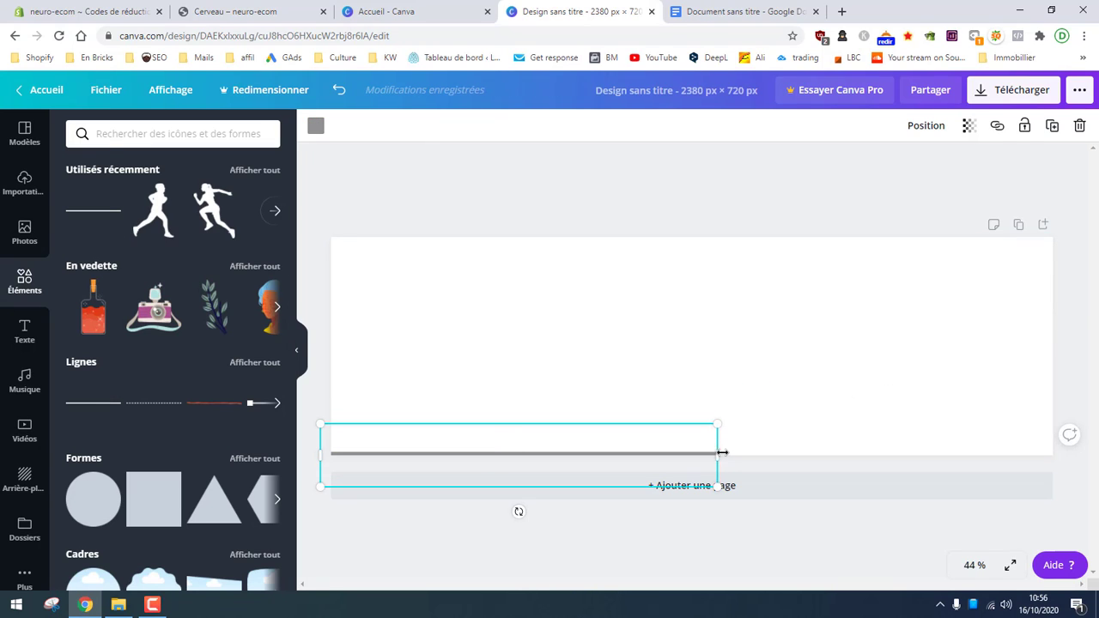
{"action": "left_click_drag", "start_coordinate": [717, 454], "coordinate": [1060, 457]}
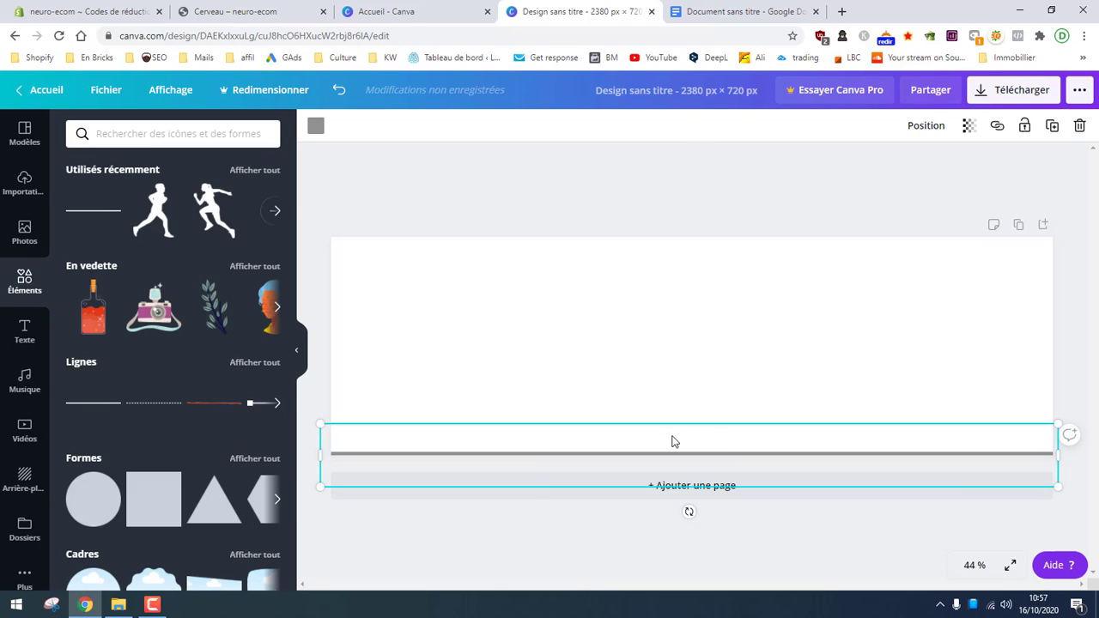
{"action": "left_click", "coordinate": [662, 314]}
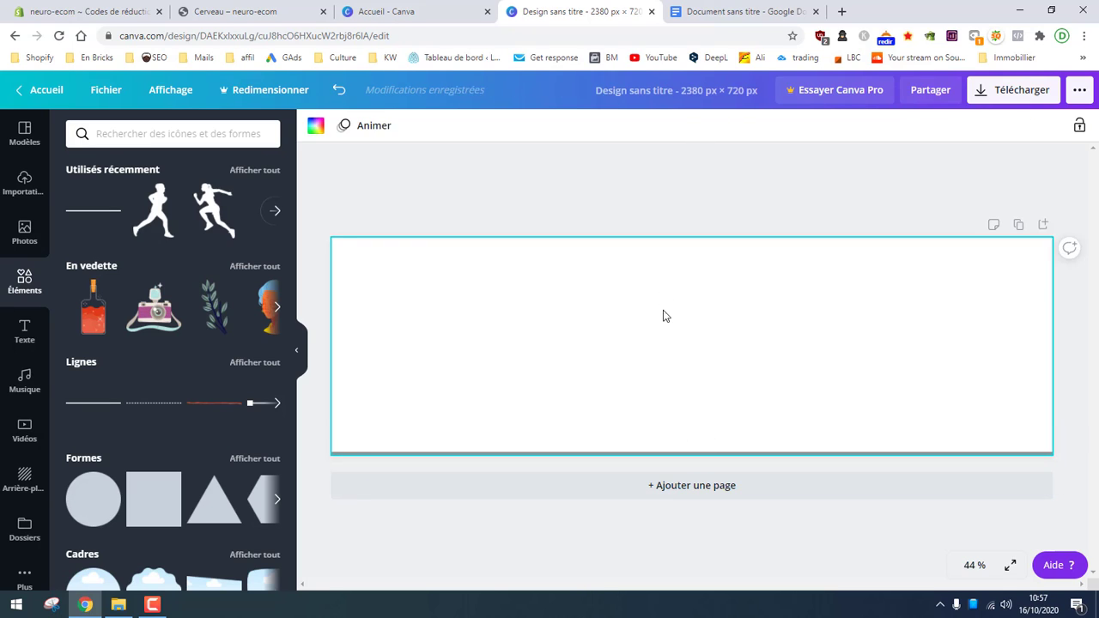
- Duplicate the bottom line and place the copy along the design's top edge
{"action": "left_click", "coordinate": [662, 440]}
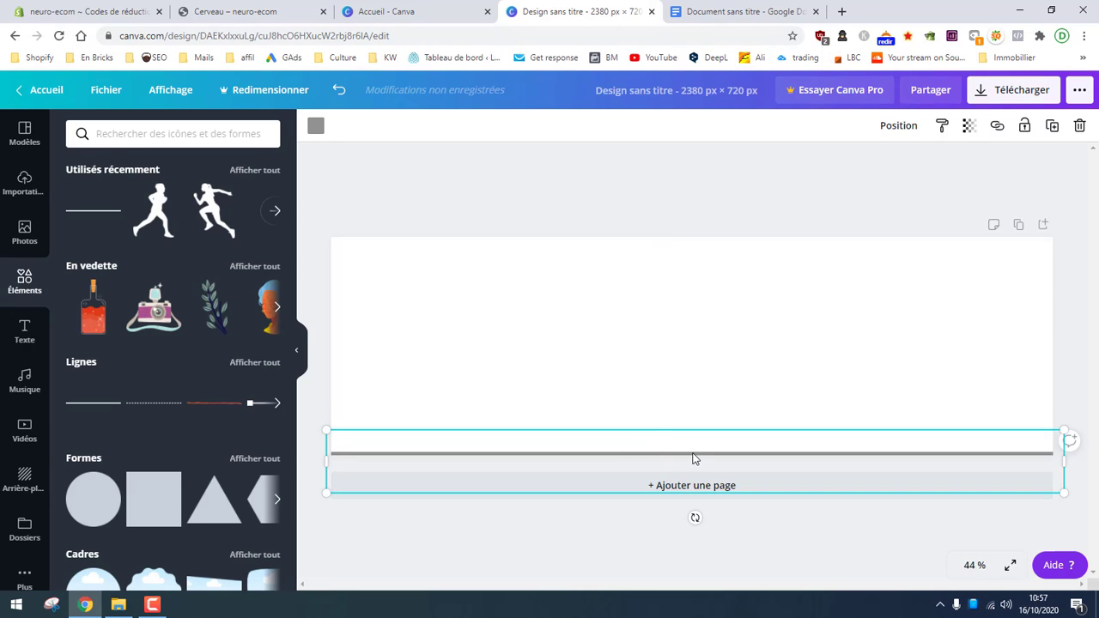
{"action": "left_click_drag", "start_coordinate": [695, 456], "coordinate": [694, 229]}
{"action": "left_click", "coordinate": [524, 397]}
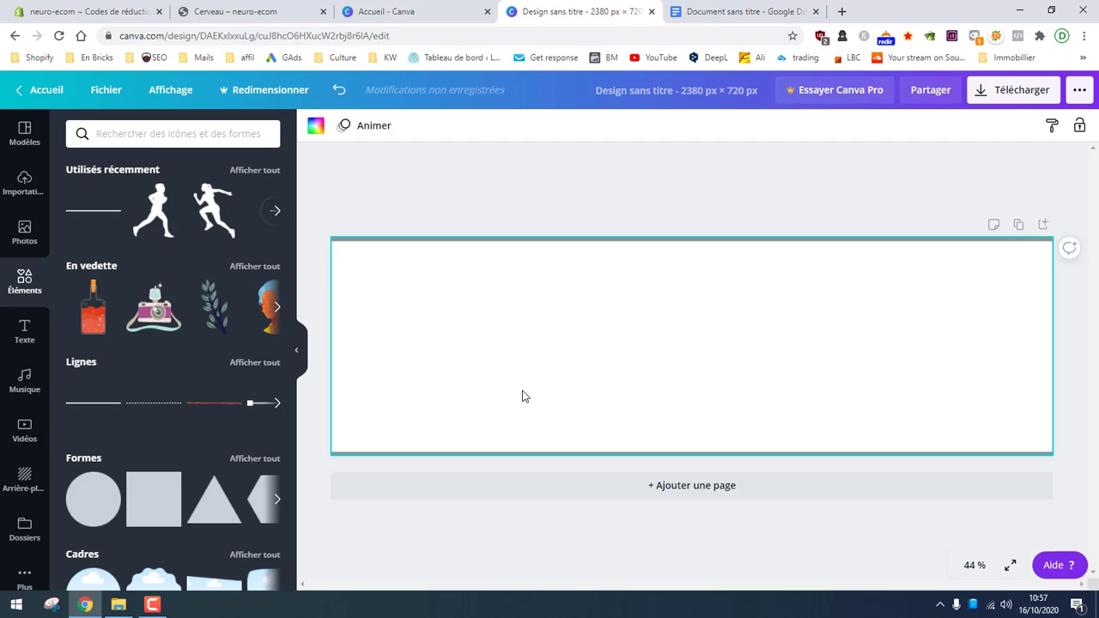
- Add a solid line rotated 90° along the design's left edge and place a duplicate along the right edge
{"action": "left_click", "coordinate": [96, 403]}
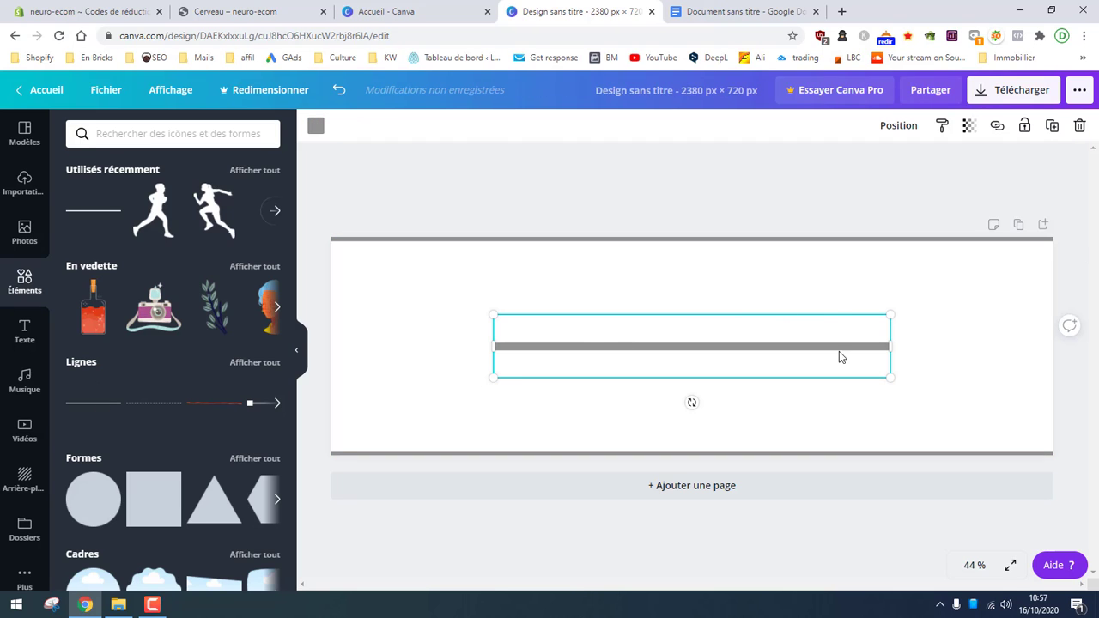
{"action": "left_click_drag", "start_coordinate": [693, 401], "coordinate": [575, 346]}
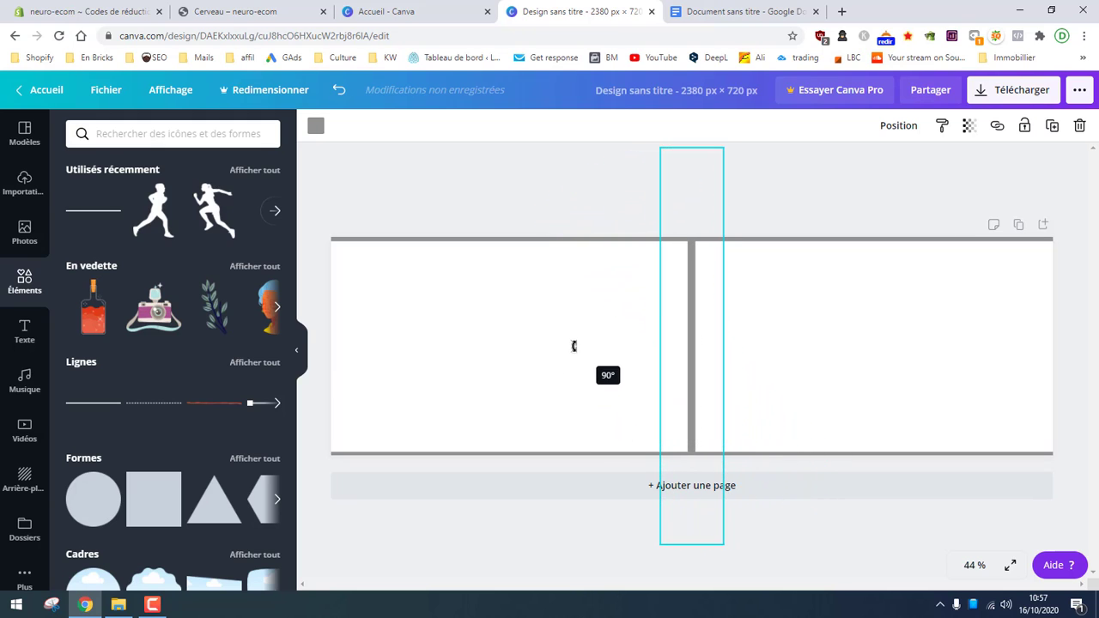
{"action": "left_click_drag", "start_coordinate": [677, 314], "coordinate": [330, 321]}
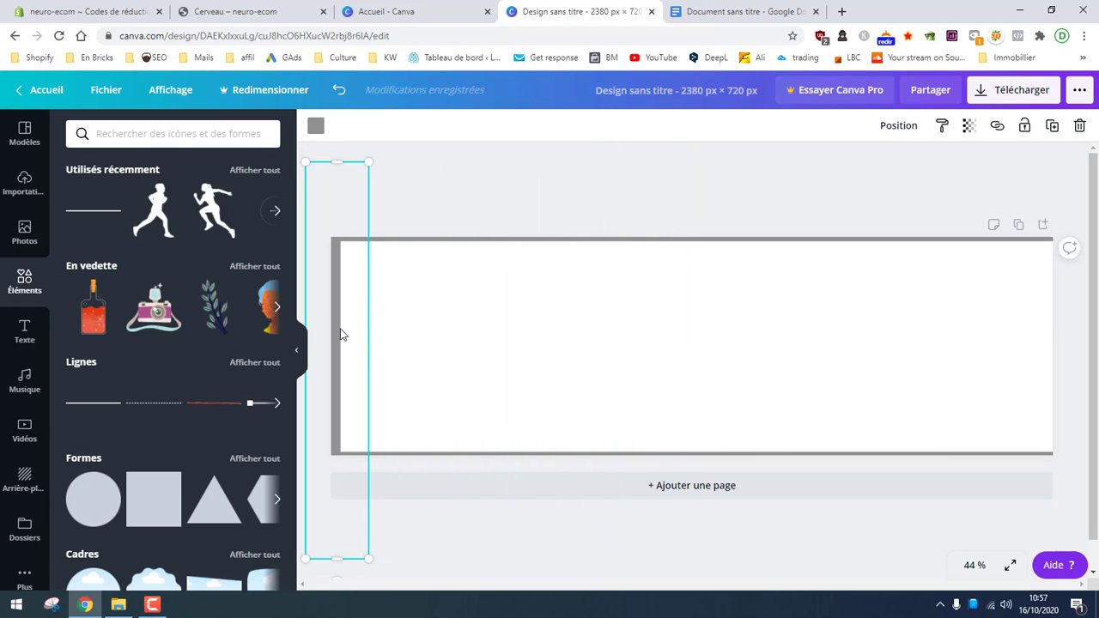
{"action": "left_click_drag", "start_coordinate": [340, 334], "coordinate": [1053, 334]}
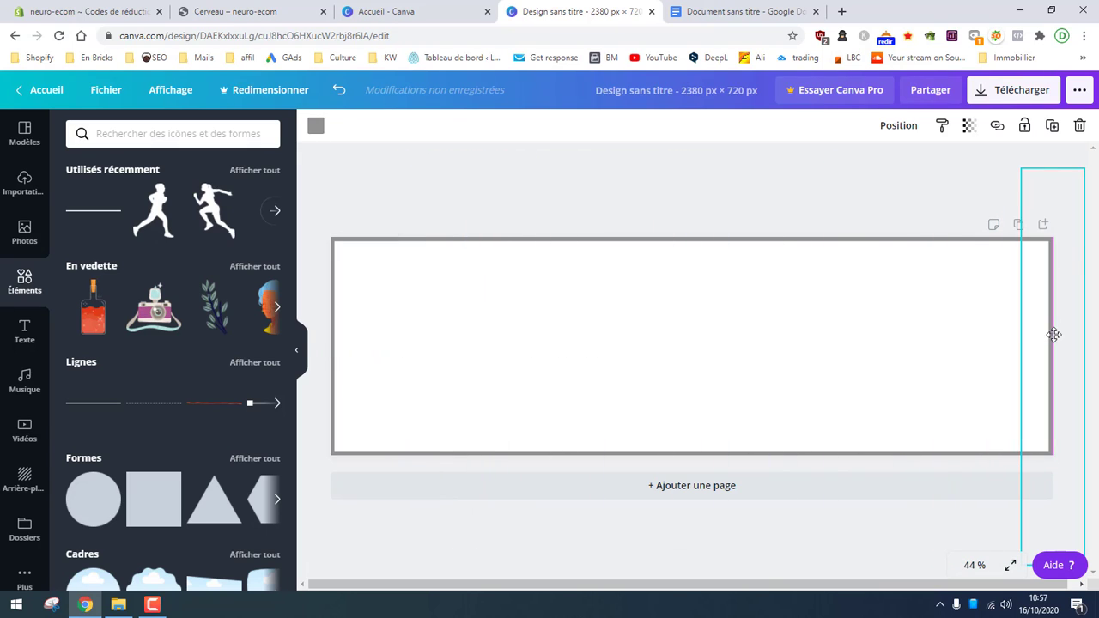
{"action": "left_click", "coordinate": [994, 319]}
- Select the banner's top border line for recolouring and copy the add-to-cart button's background-color hex value from the store's inspected product page
{"action": "left_click", "coordinate": [913, 246]}
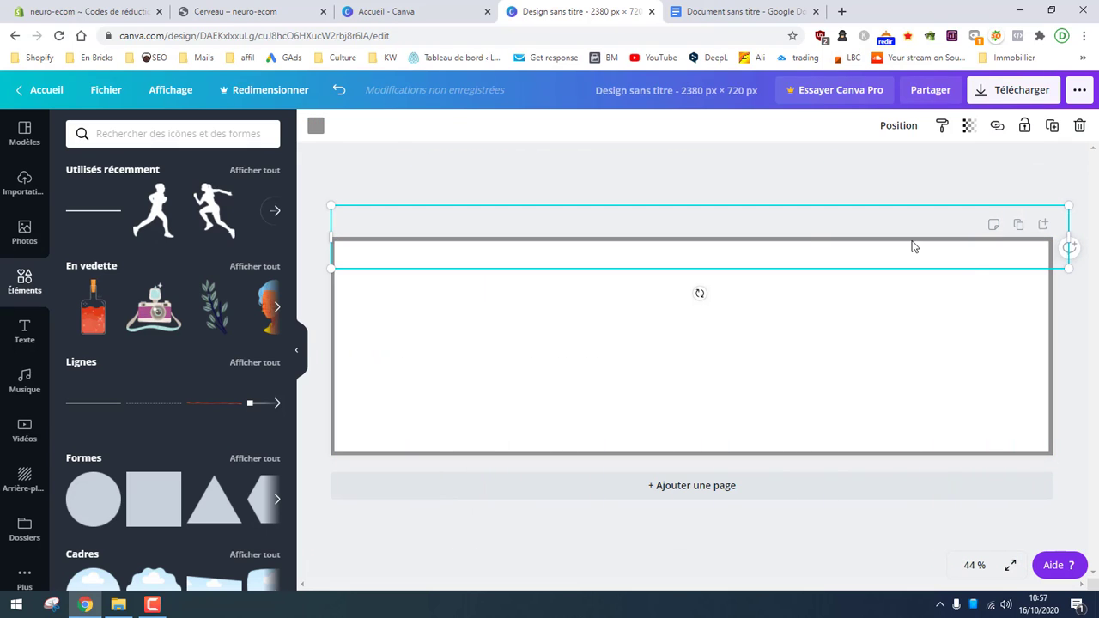
{"action": "left_click", "coordinate": [316, 127]}
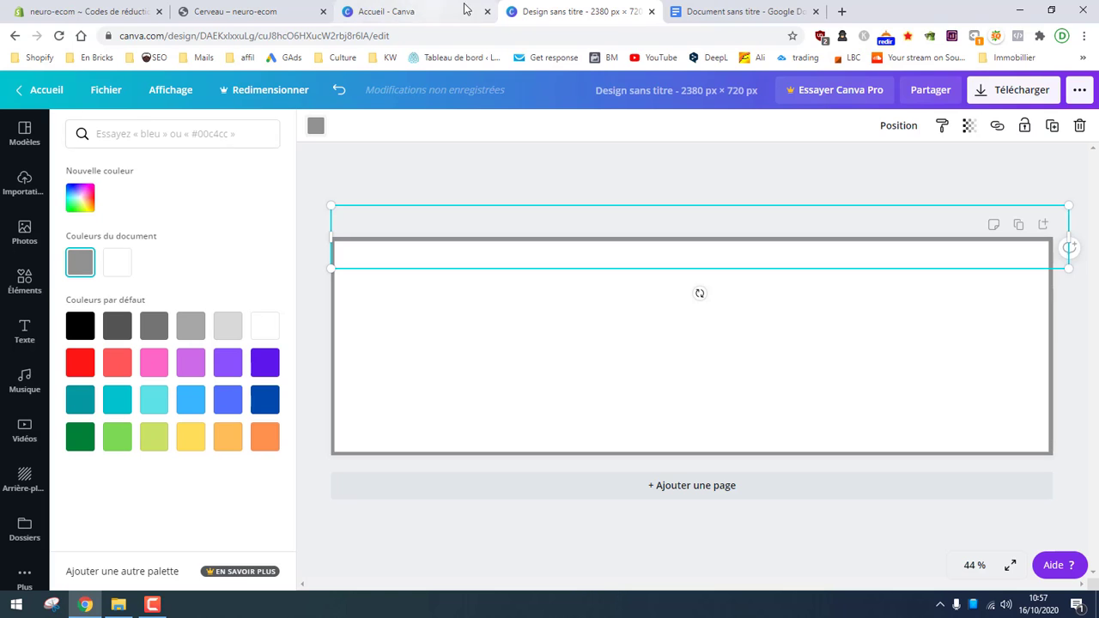
{"action": "left_click", "coordinate": [222, 9]}
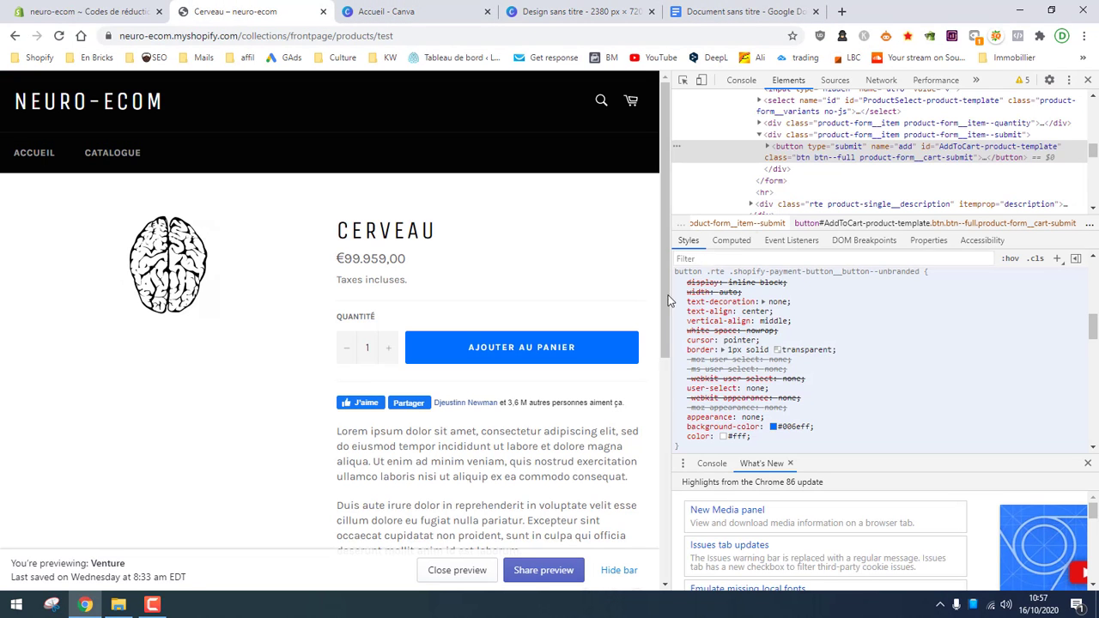
{"action": "left_click", "coordinate": [801, 427]}
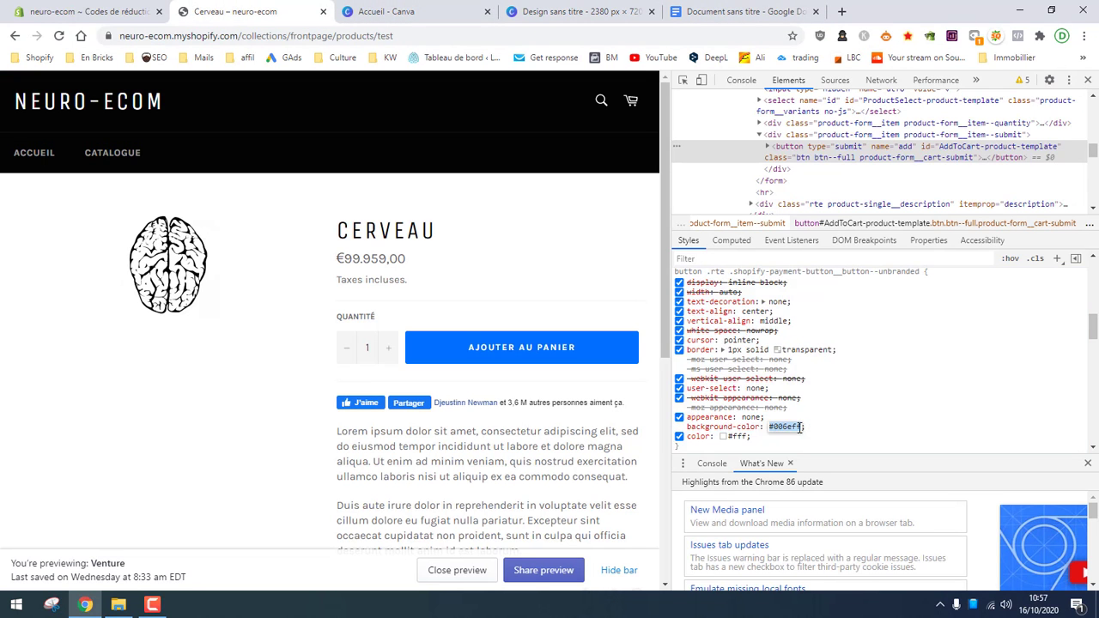
{"action": "right_click", "coordinate": [788, 430]}
{"action": "left_click", "coordinate": [837, 305]}
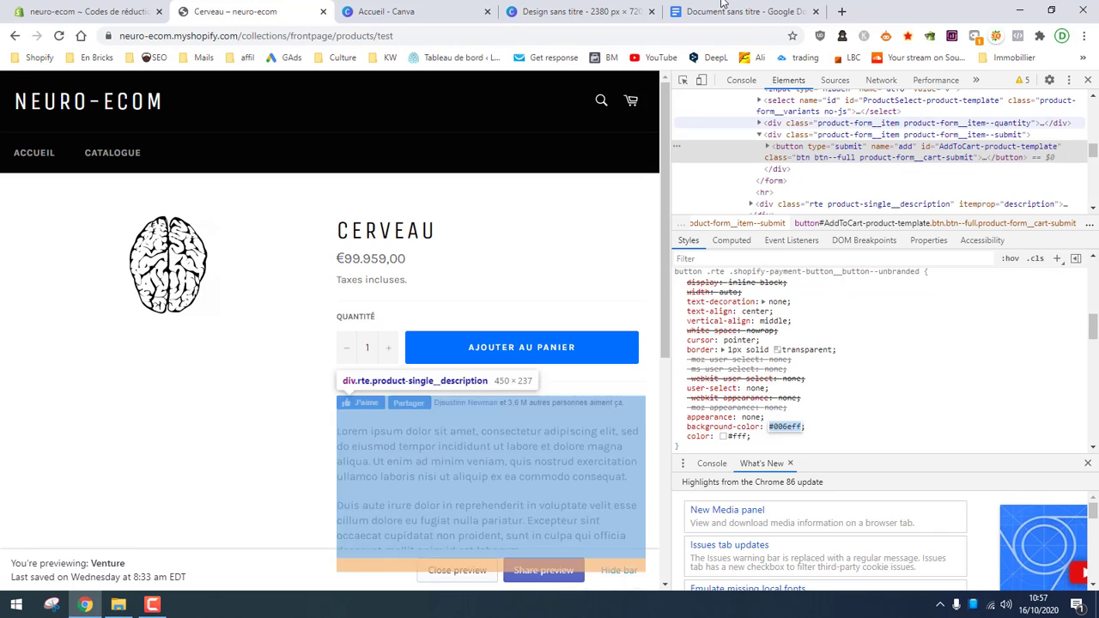
- Return to the Canva banner design and set the top border line's colour to #006EFF
{"action": "left_click", "coordinate": [742, 11]}
{"action": "left_click", "coordinate": [560, 11]}
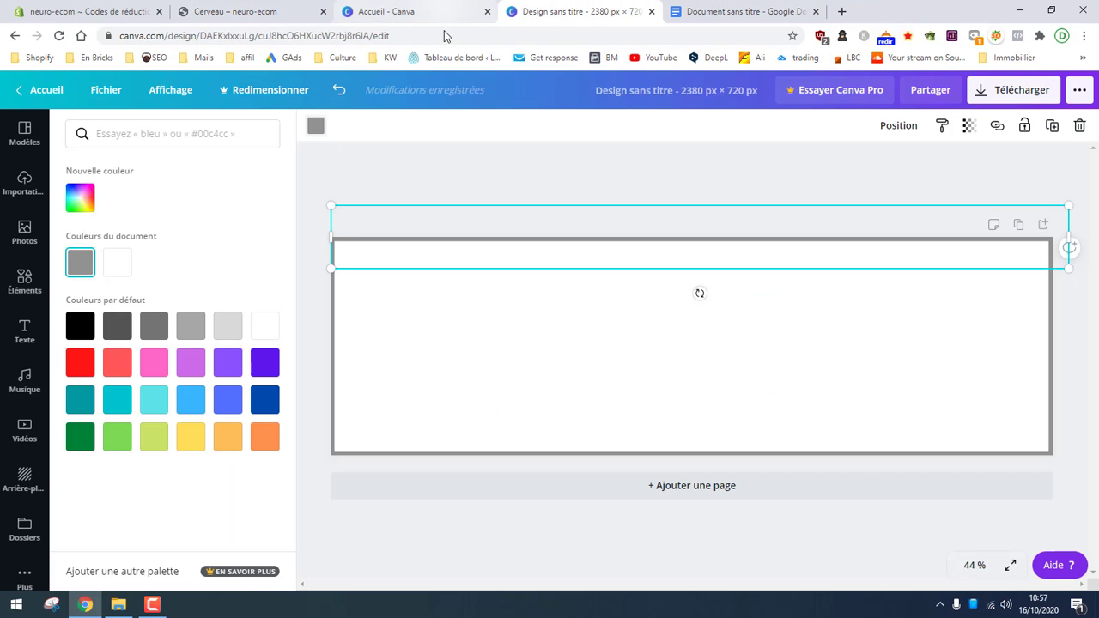
{"action": "left_click", "coordinate": [81, 199]}
{"action": "type", "text": "#006EFF"}
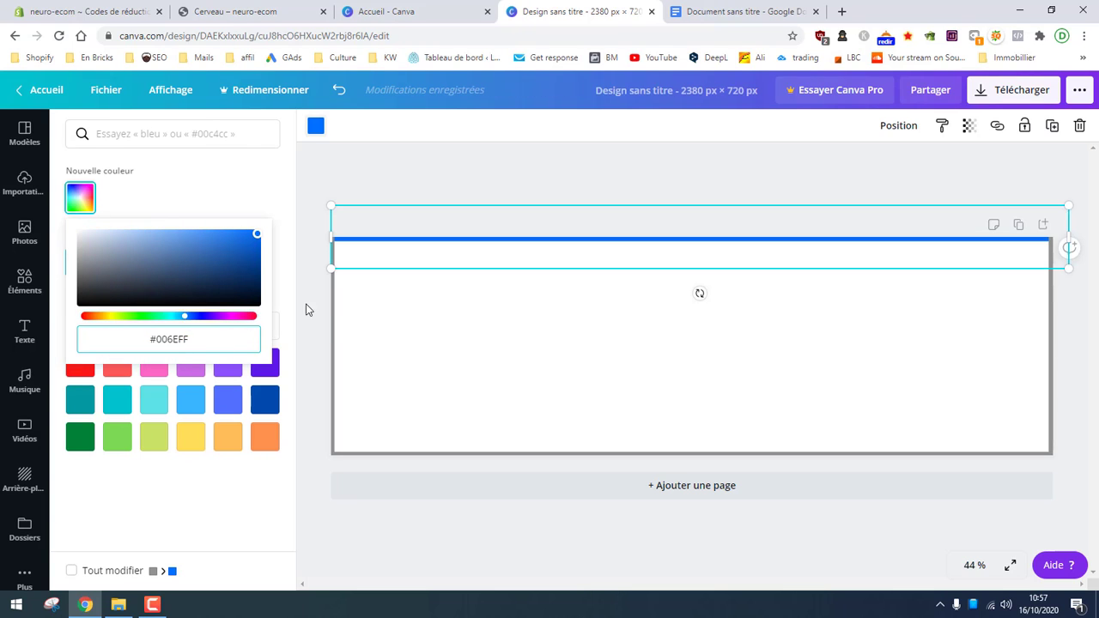
{"action": "left_click", "coordinate": [361, 297]}
- Recolour the left border line with the blue already used in the document
{"action": "left_click", "coordinate": [329, 326]}
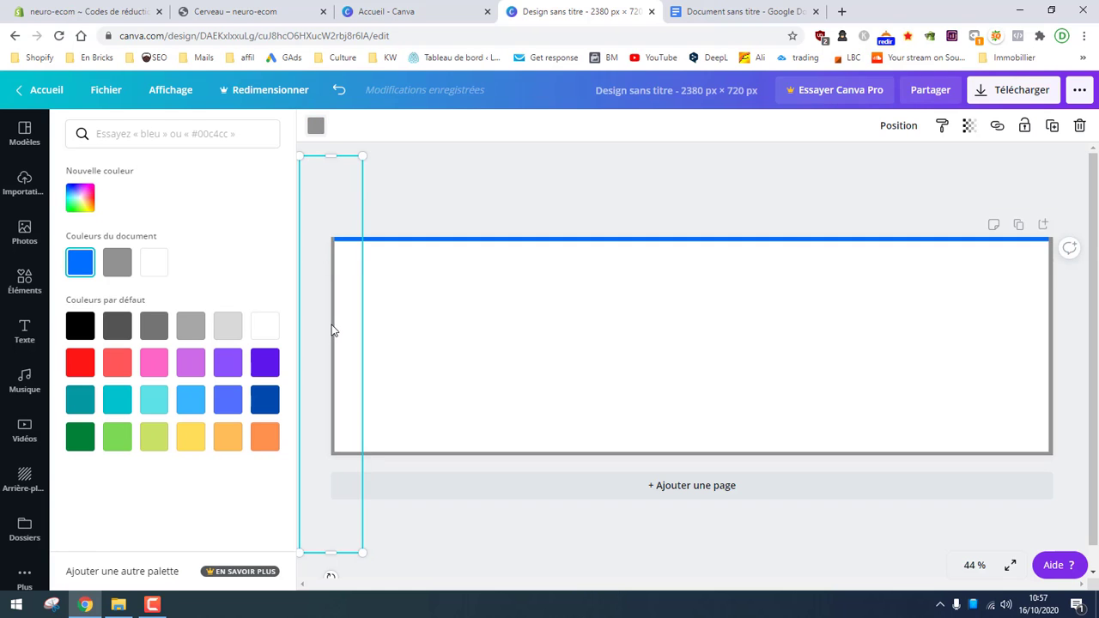
{"action": "left_click", "coordinate": [315, 126]}
{"action": "left_click", "coordinate": [355, 307]}
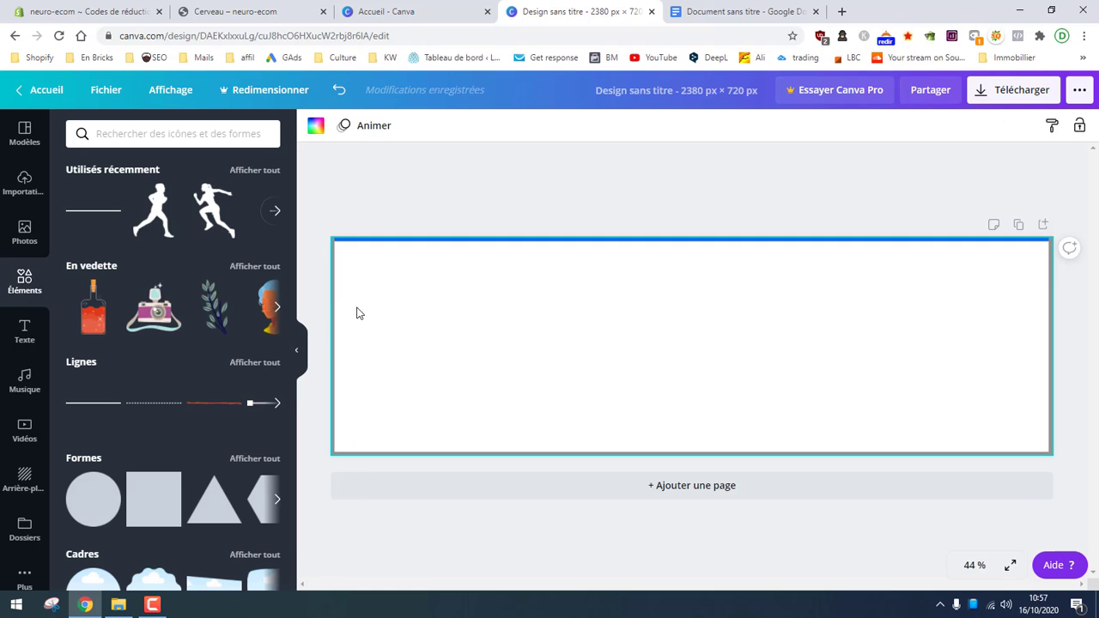
{"action": "left_click", "coordinate": [316, 129]}
{"action": "left_click", "coordinate": [311, 225]}
{"action": "left_click", "coordinate": [317, 128]}
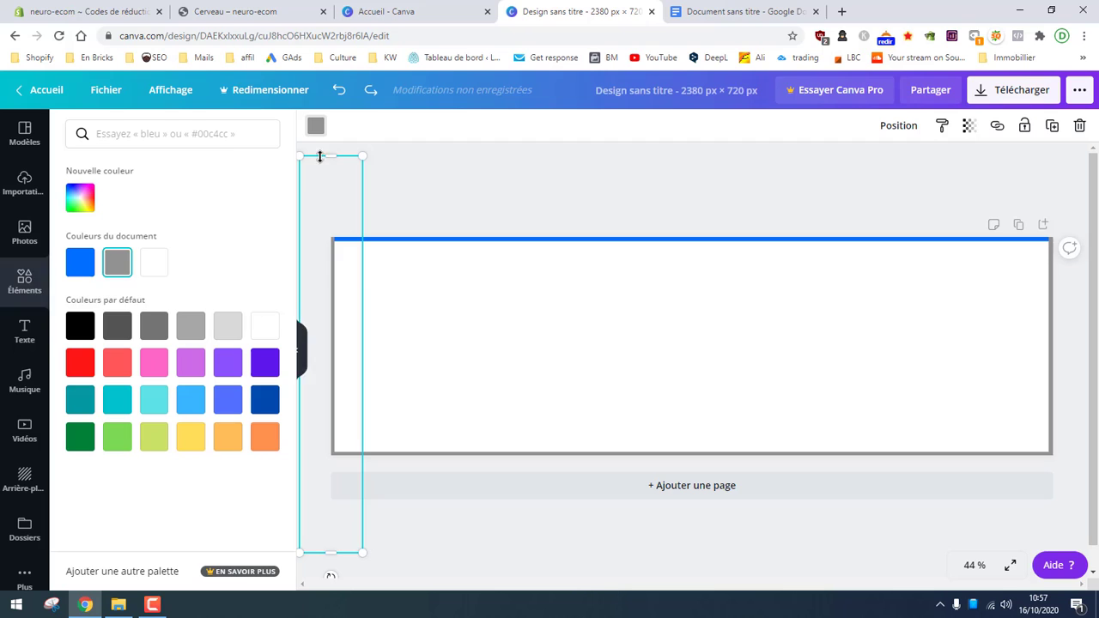
{"action": "left_click", "coordinate": [80, 262]}
- Recolour the bottom and right border lines with the same document blue
{"action": "left_click", "coordinate": [560, 461]}
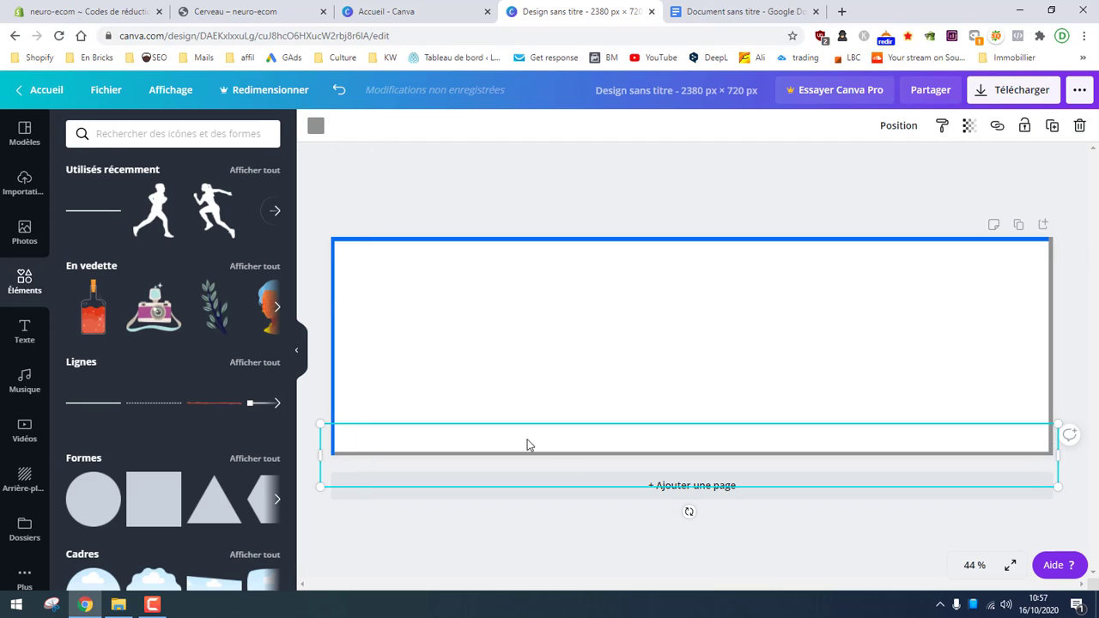
{"action": "left_click", "coordinate": [315, 126]}
{"action": "left_click", "coordinate": [80, 261]}
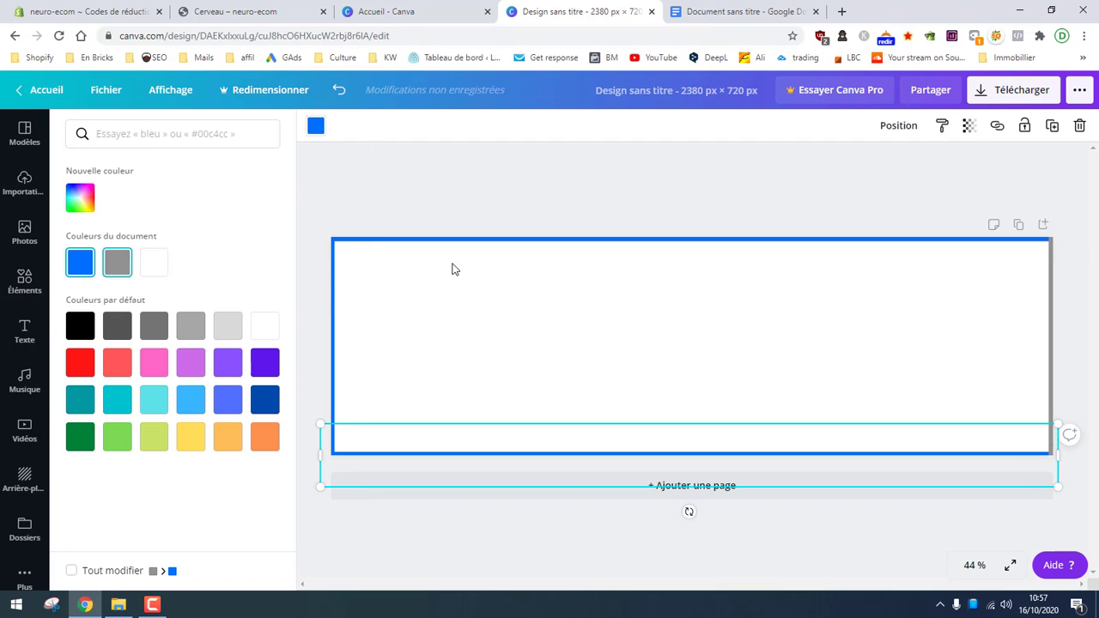
{"action": "left_click", "coordinate": [1052, 297]}
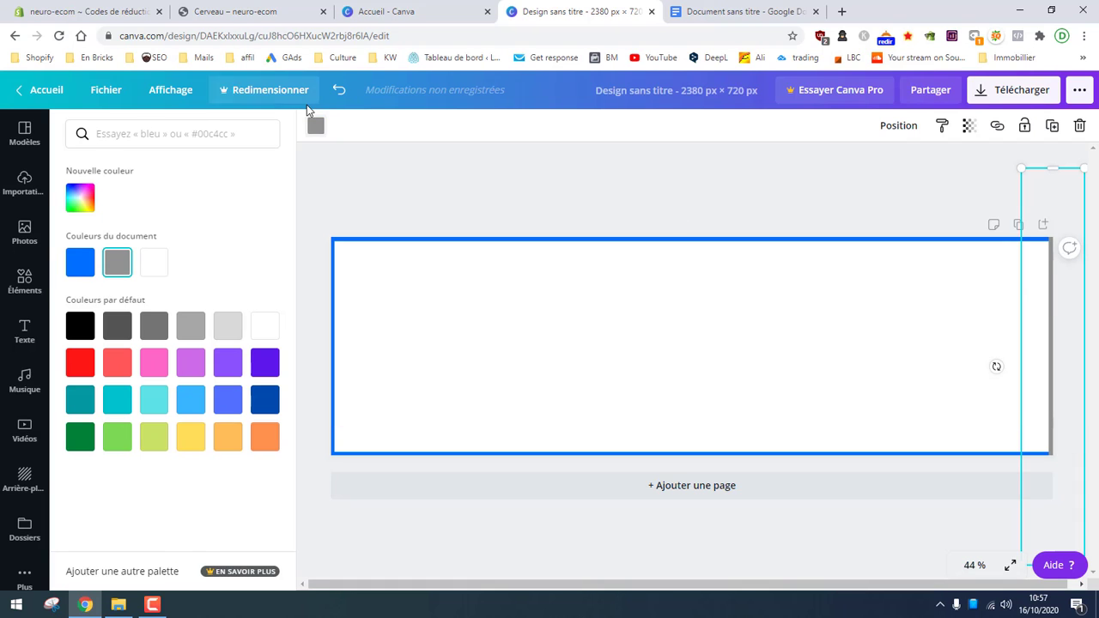
{"action": "left_click", "coordinate": [315, 127]}
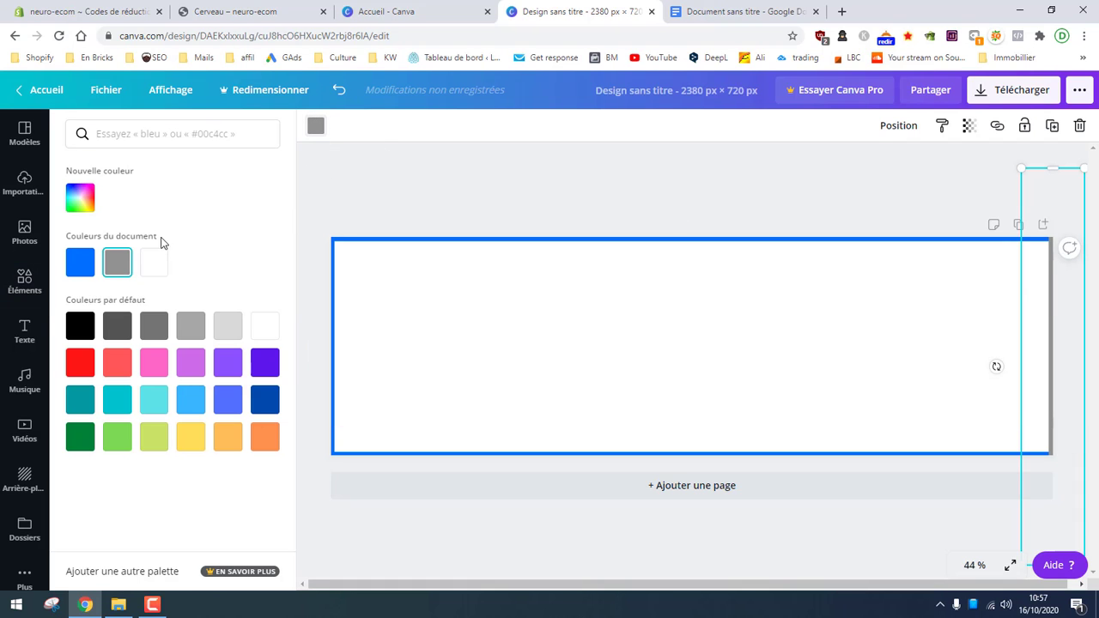
{"action": "left_click", "coordinate": [80, 262]}
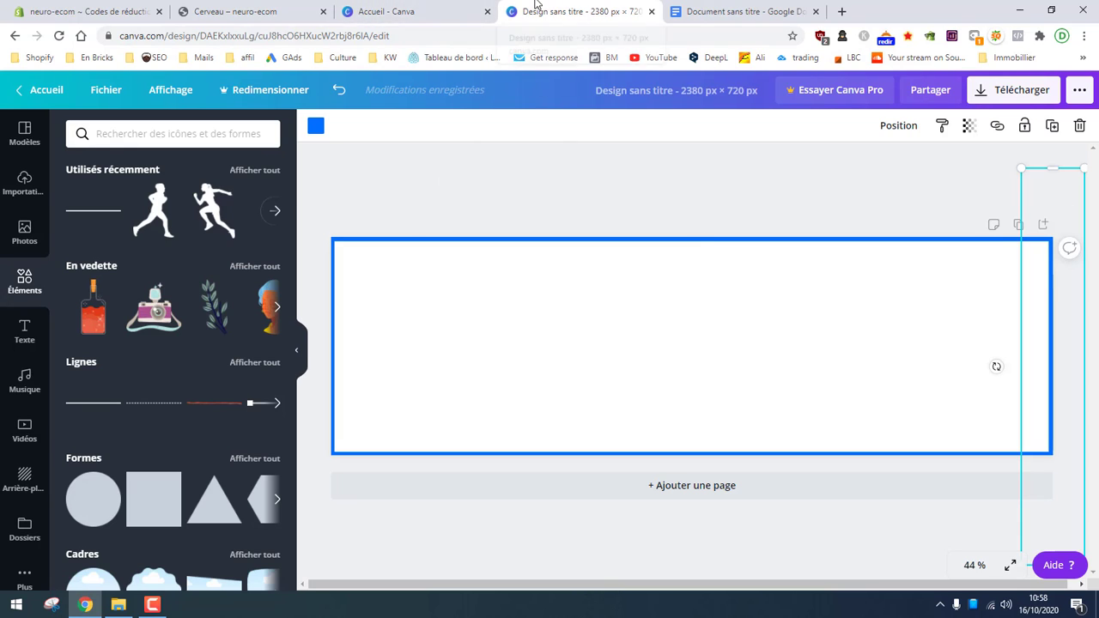
- Look at the add-to-cart button on the store's Cerveau product page and return to the Canva banner
{"action": "left_click", "coordinate": [246, 9]}
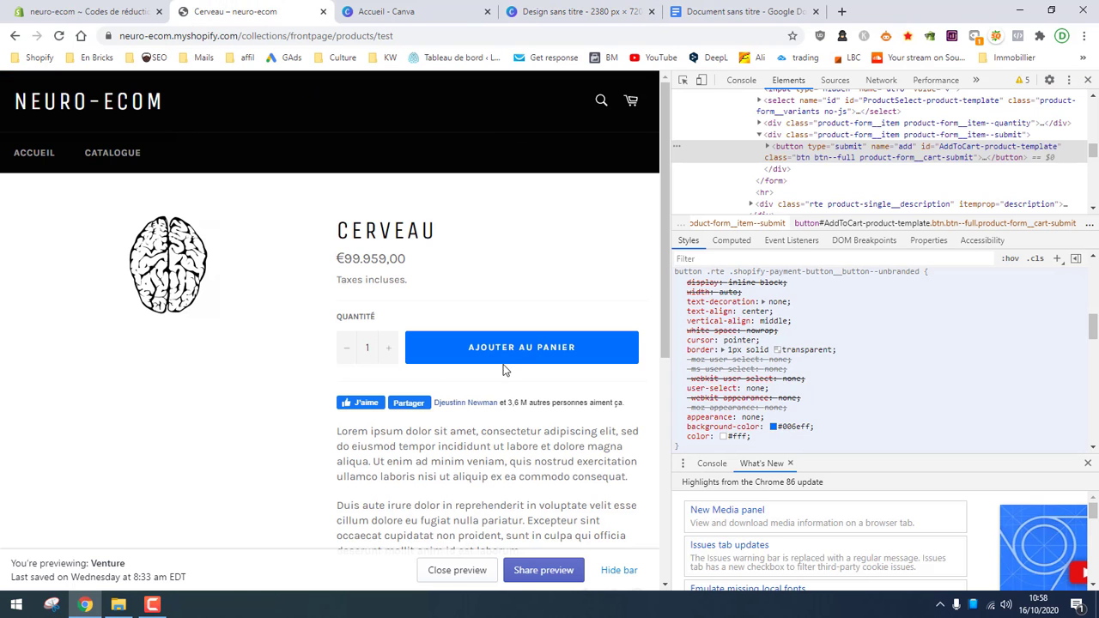
{"action": "left_click", "coordinate": [802, 3]}
{"action": "left_click", "coordinate": [526, 3]}
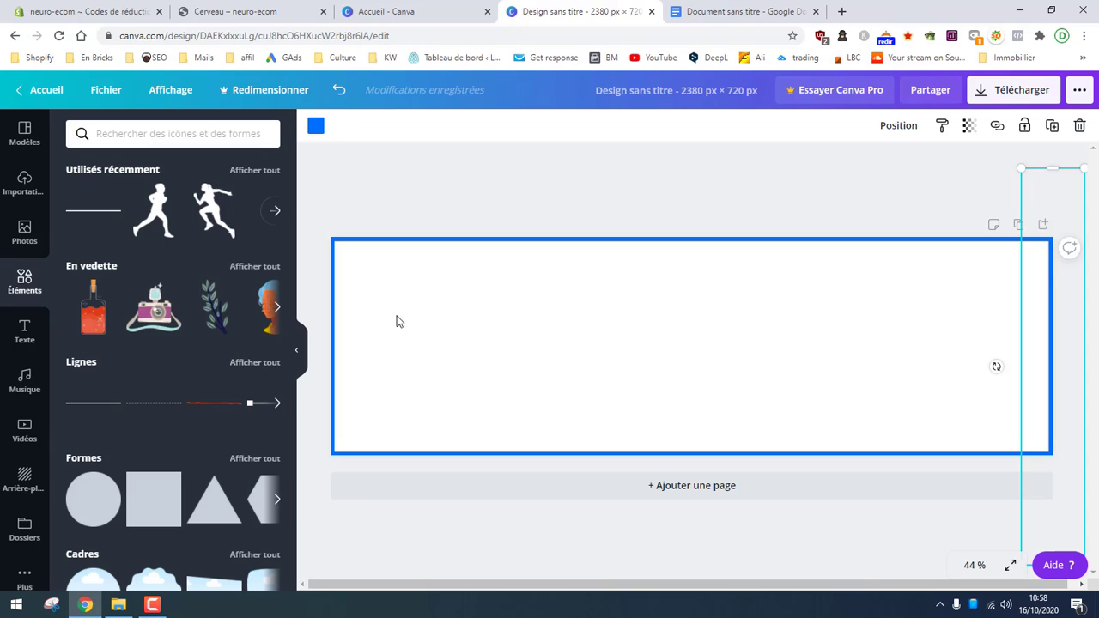
{"action": "left_click", "coordinate": [456, 363]}
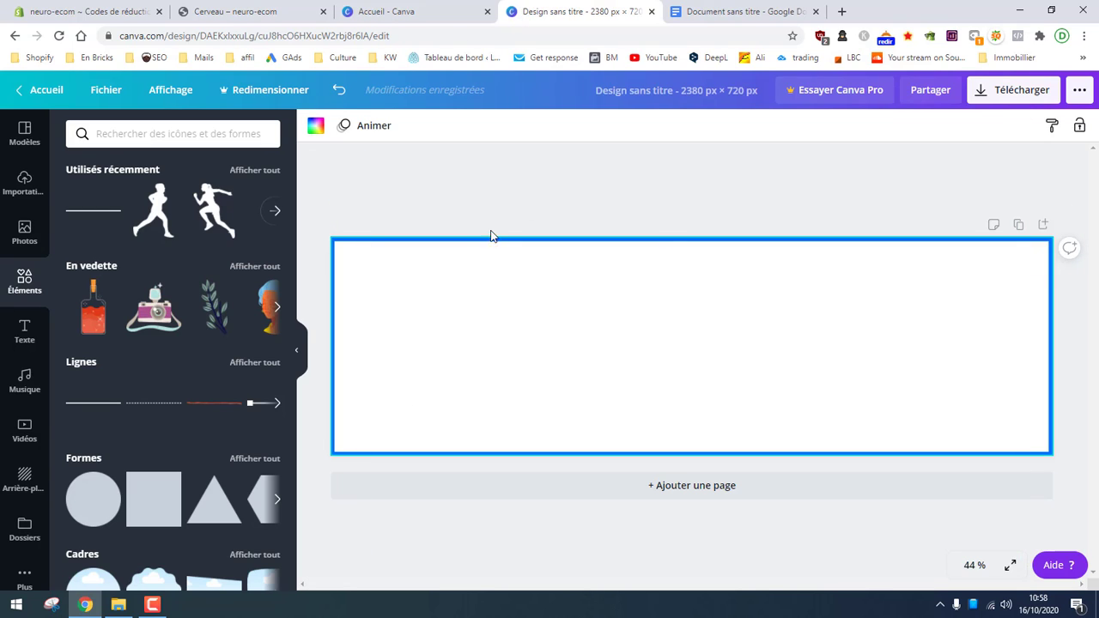
- Add a title text to the banner reading "Première commande sur Neuro-Ecom?"
{"action": "left_click", "coordinate": [23, 335]}
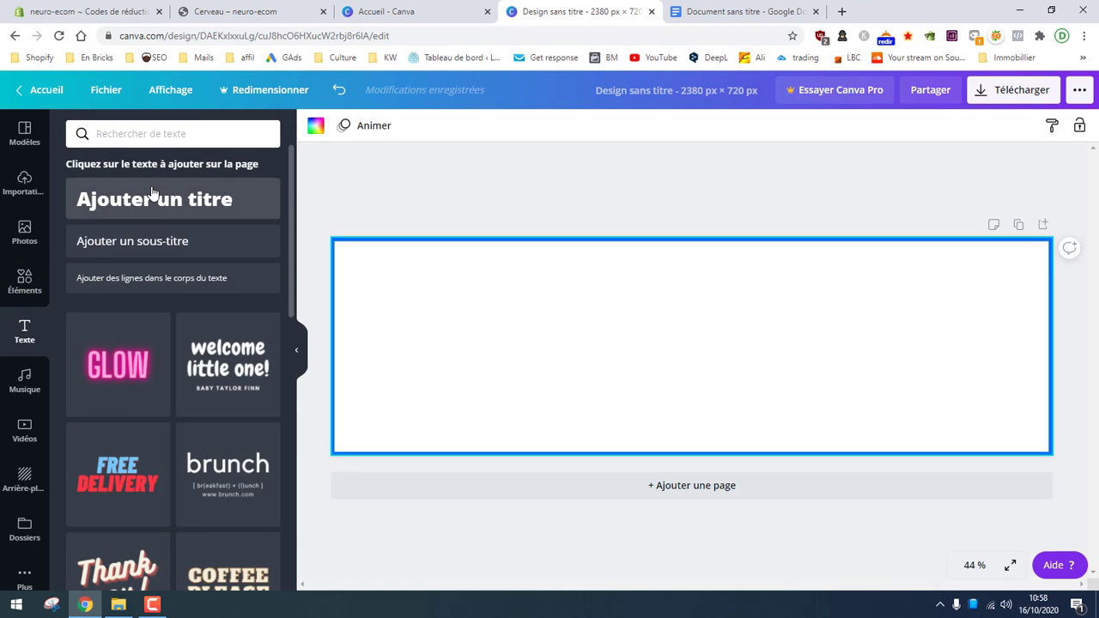
{"action": "left_click", "coordinate": [270, 198]}
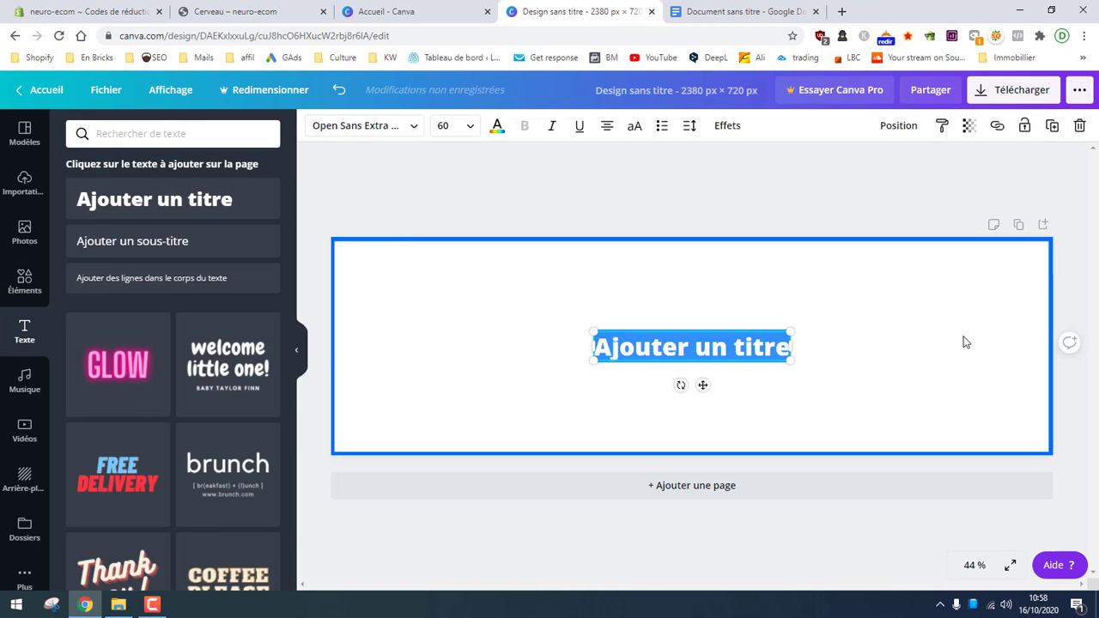
{"action": "type", "text": "Premie"}
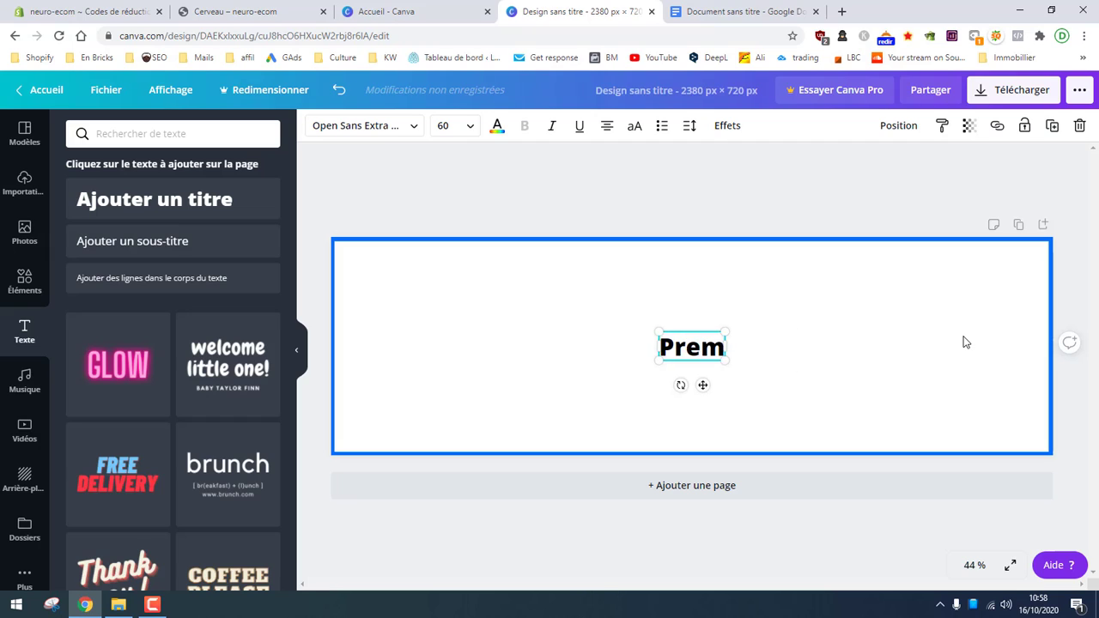
{"action": "key", "text": "BackSpace"}
{"action": "key", "text": "BackSpace"}
{"action": "type", "text": "i"}
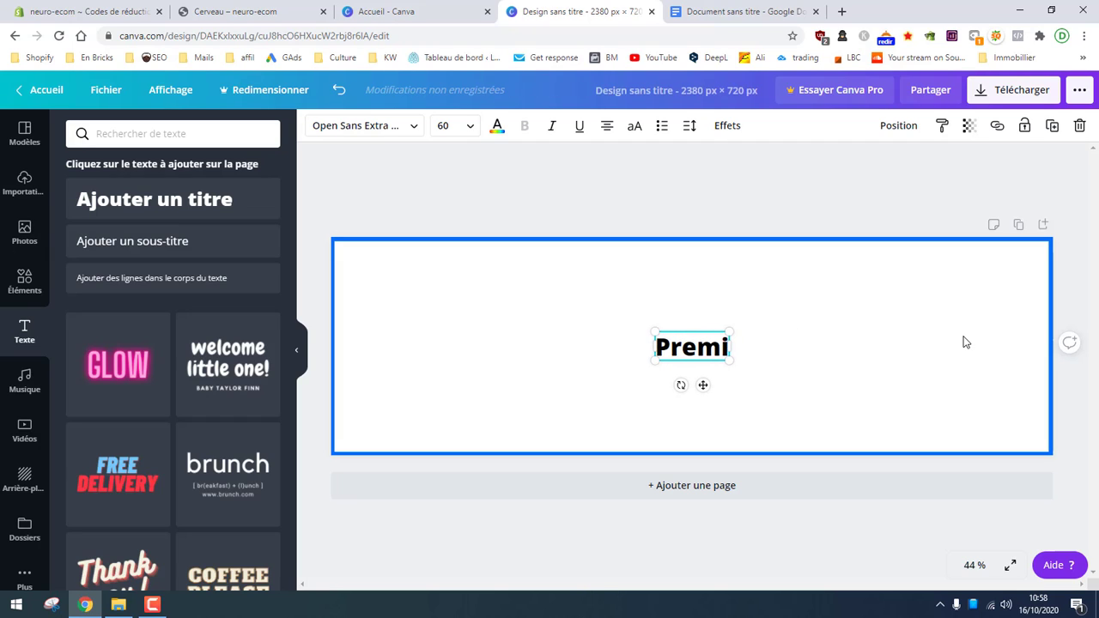
{"action": "type", "text": "ère commande su"}
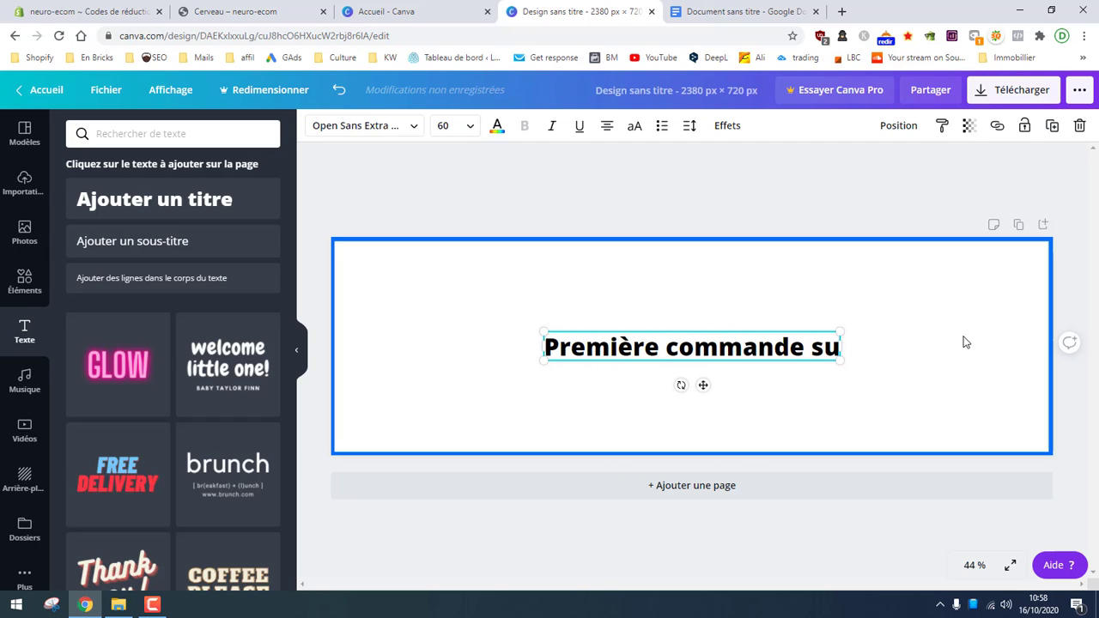
{"action": "type", "text": "r Neuro"}
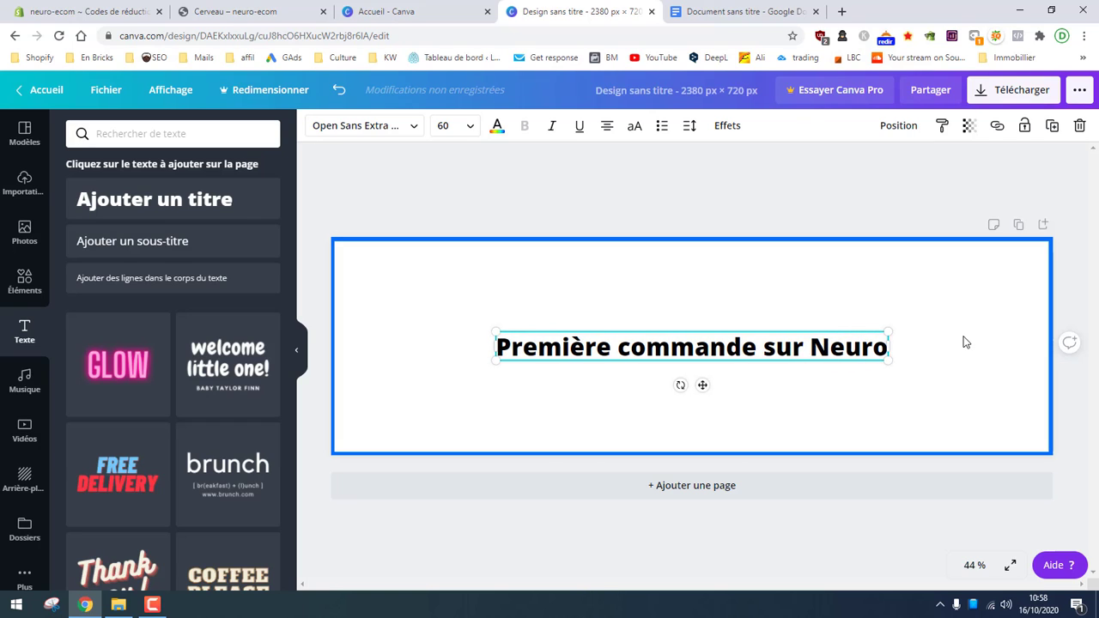
{"action": "type", "text": "-Ecom?"}
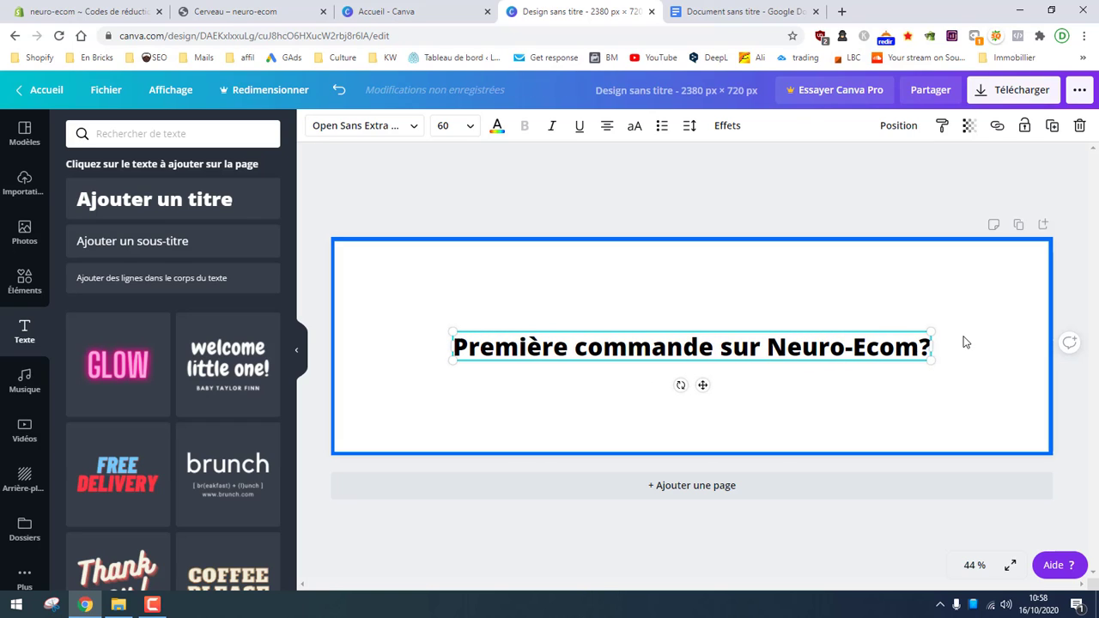
- Add a second line to the title reading "Profitez de 20% de réduction aujourd'hui avec le code promo"
{"action": "key", "text": "Return"}
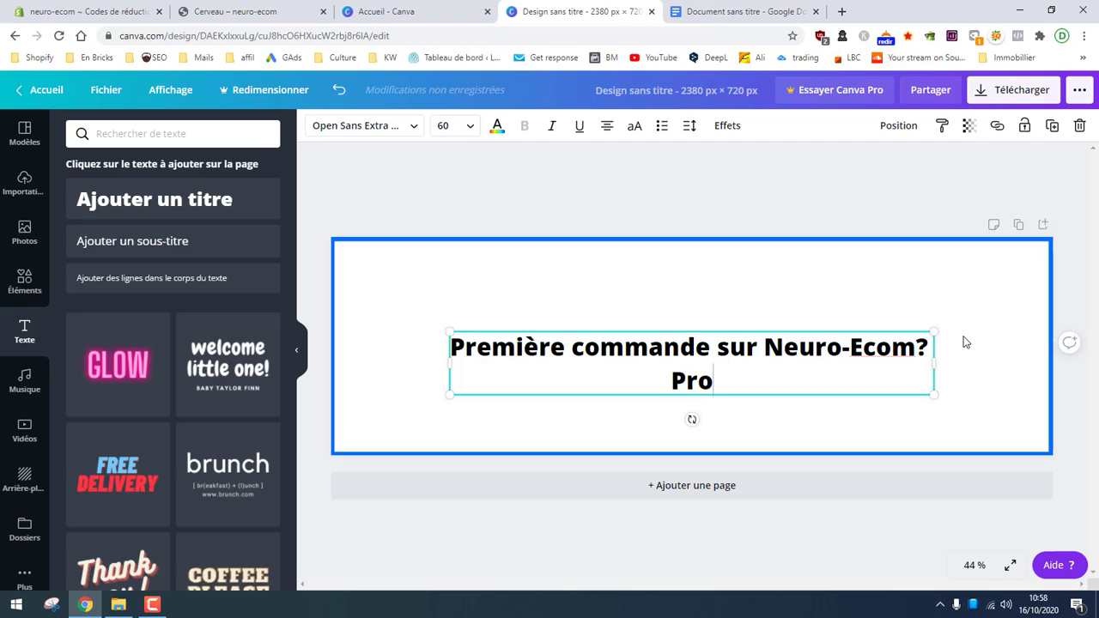
{"action": "type", "text": "fit"}
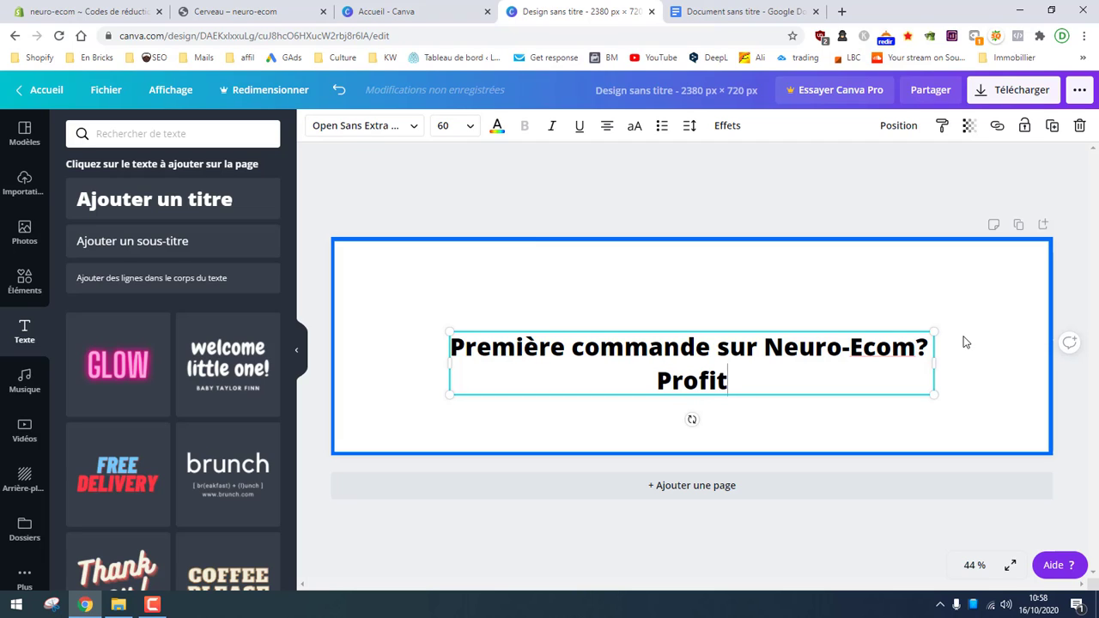
{"action": "type", "text": "ez de 20%"}
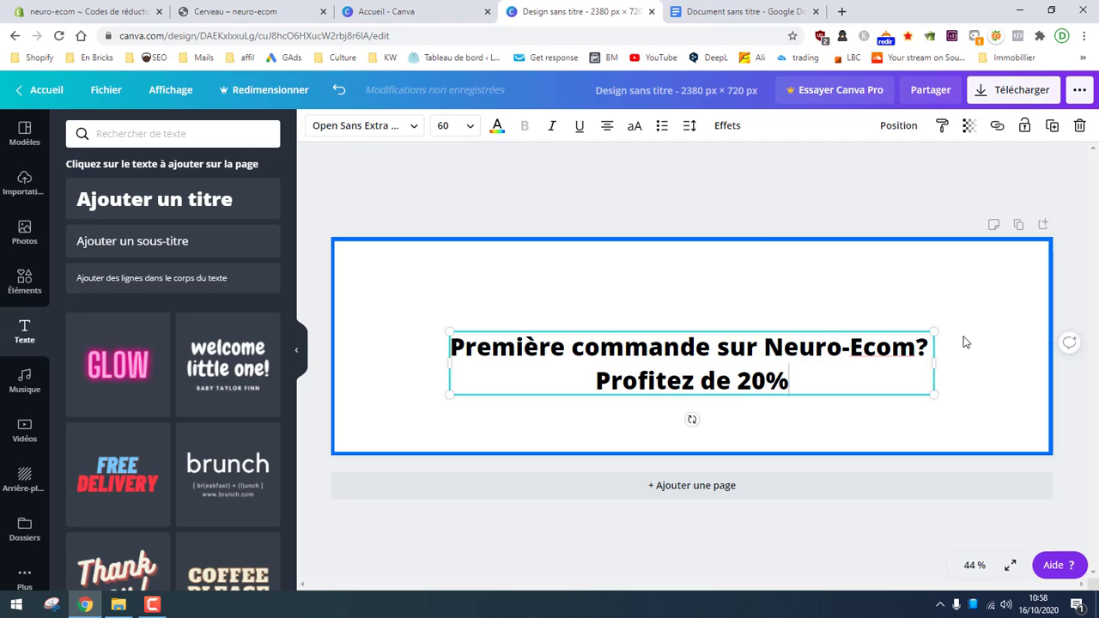
{"action": "type", "text": " de réduction a"}
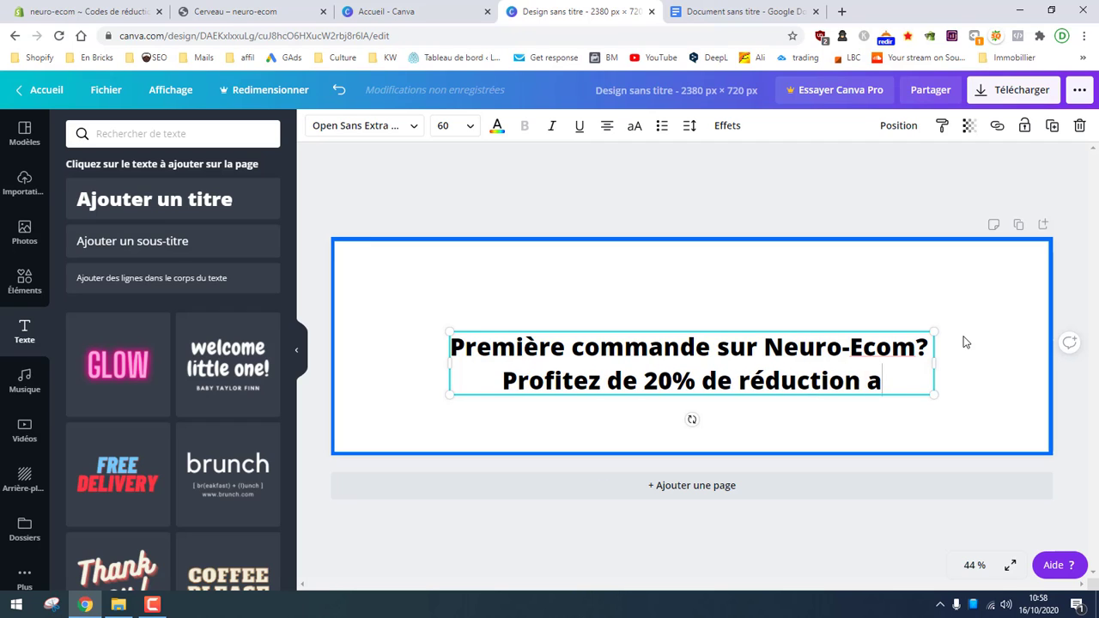
{"action": "type", "text": "ujourd'hui"}
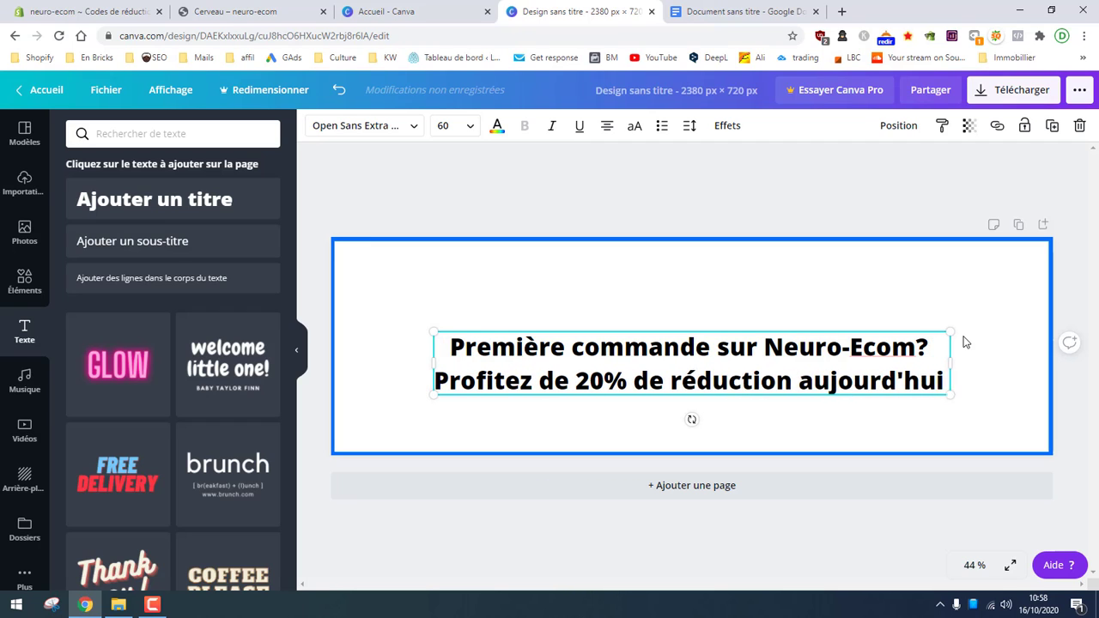
{"action": "type", "text": " avec le code prom"}
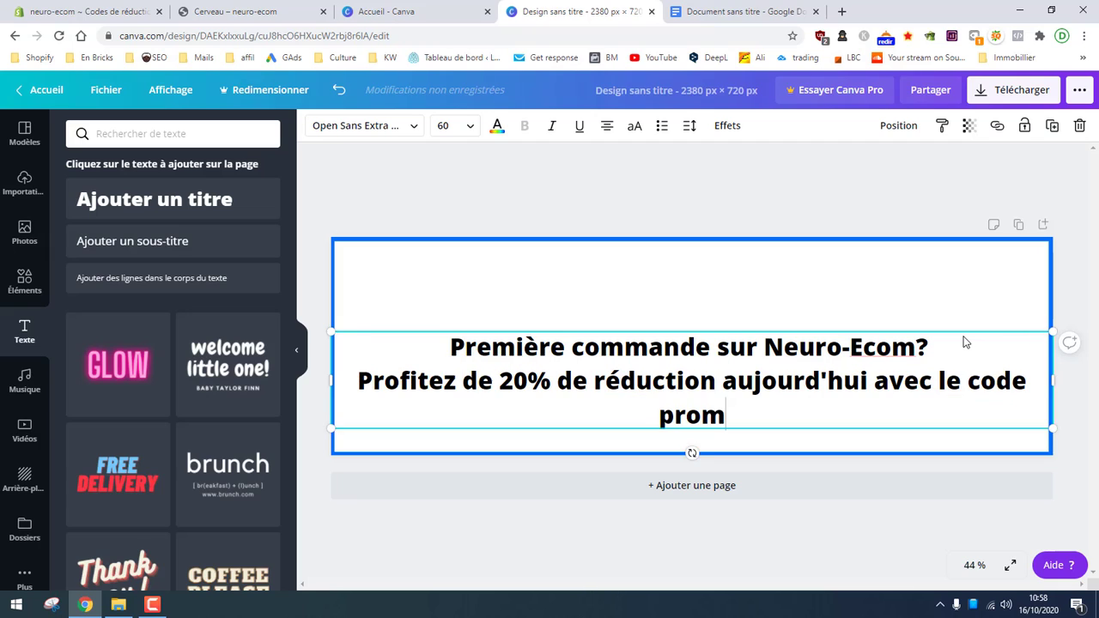
{"action": "type", "text": "o "}
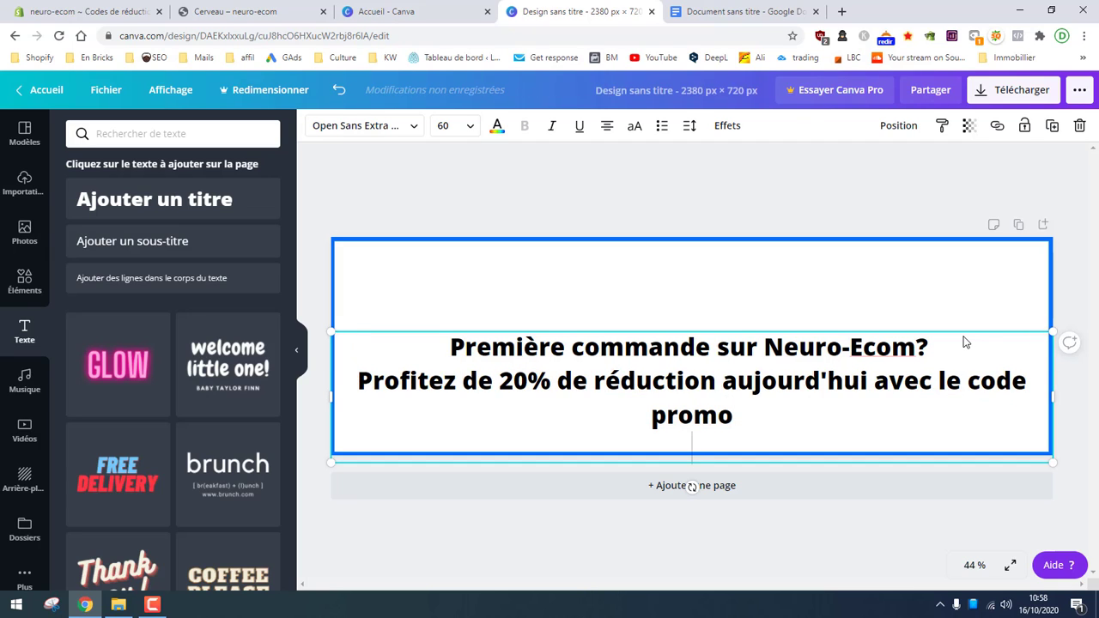
- Add the code ECOM20 on its own line under the title text and move the text block up to the banner's vertical centre
{"action": "type", "text": "ECOM"}
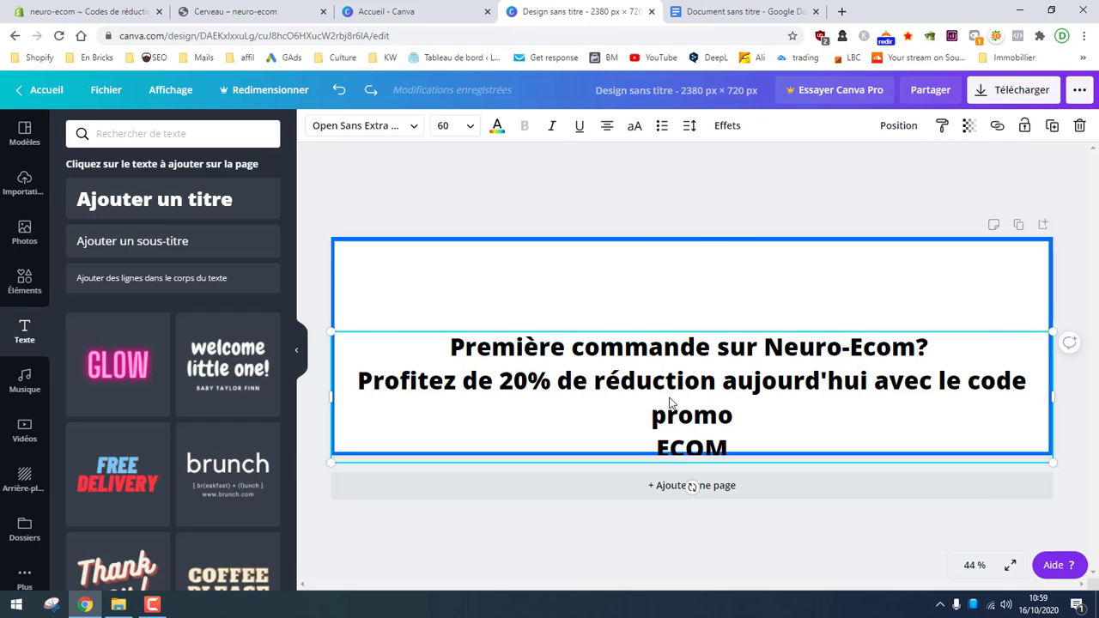
{"action": "left_click_drag", "start_coordinate": [670, 403], "coordinate": [676, 350]}
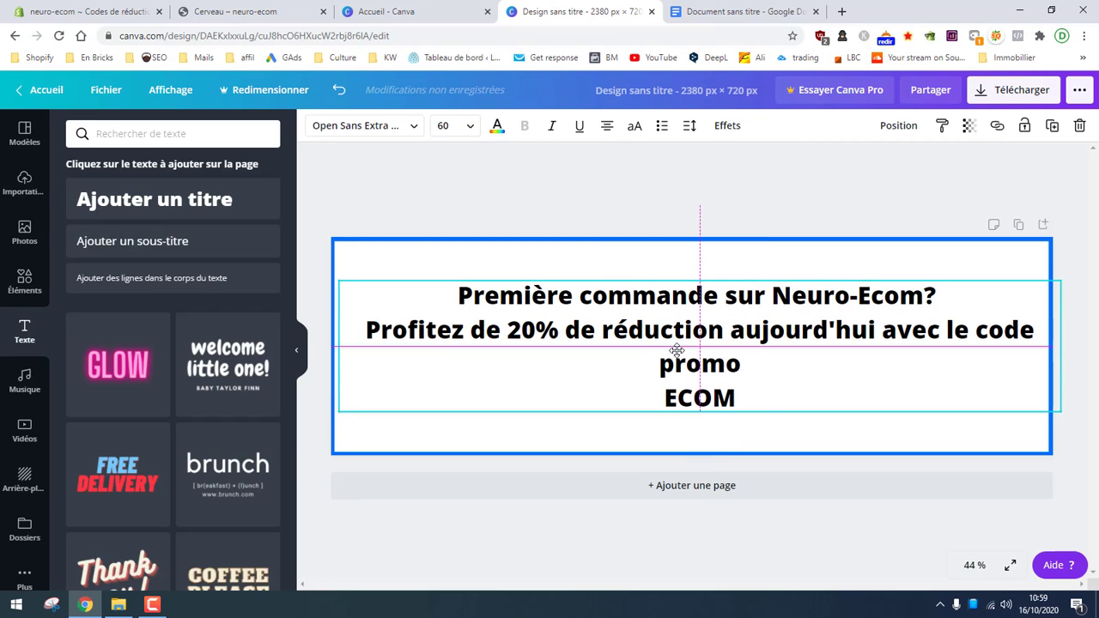
{"action": "left_click", "coordinate": [767, 392]}
{"action": "type", "text": "20"}
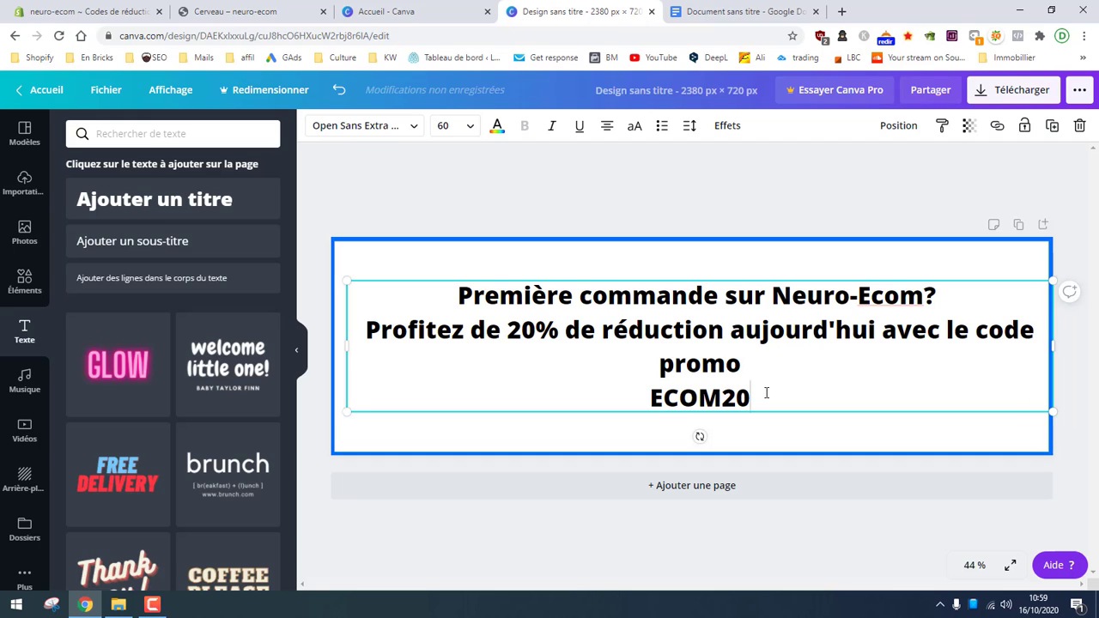
- Centre the text block horizontally on the banner
{"action": "left_click_drag", "start_coordinate": [431, 311], "coordinate": [882, 400]}
{"action": "left_click", "coordinate": [929, 433]}
{"action": "left_click", "coordinate": [769, 394]}
- Set the font of all three parts of the banner text to Montserrat
{"action": "triple_click", "coordinate": [480, 298]}
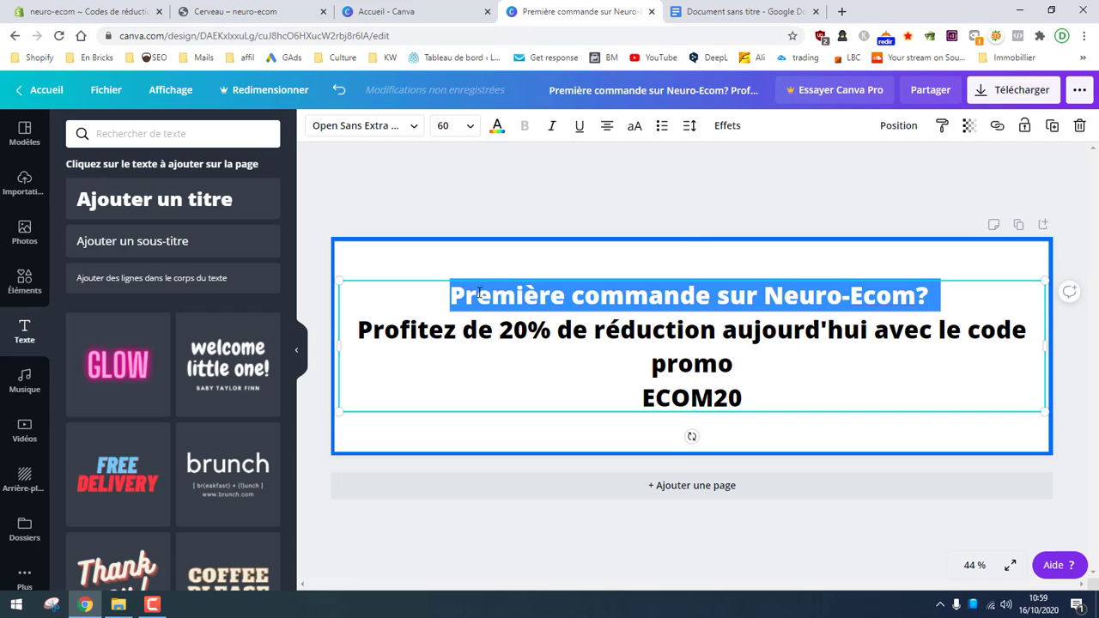
{"action": "left_click", "coordinate": [518, 307]}
{"action": "left_click_drag", "start_coordinate": [454, 298], "coordinate": [758, 403]}
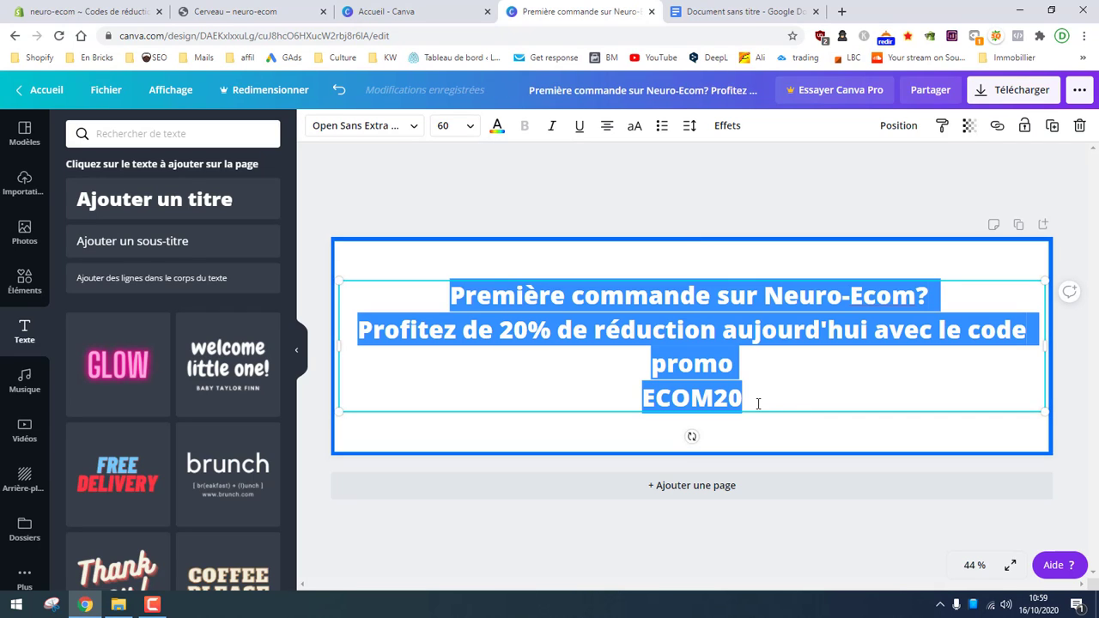
{"action": "left_click", "coordinate": [410, 127]}
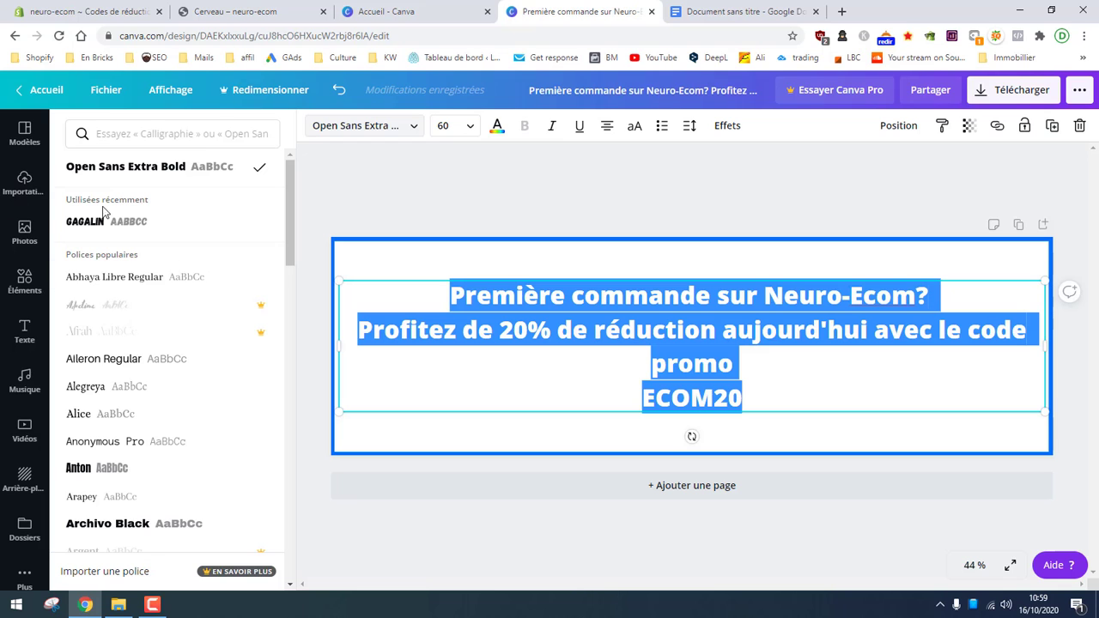
{"action": "scroll", "coordinate": [135, 309], "scroll_direction": "down", "scroll_amount": 2}
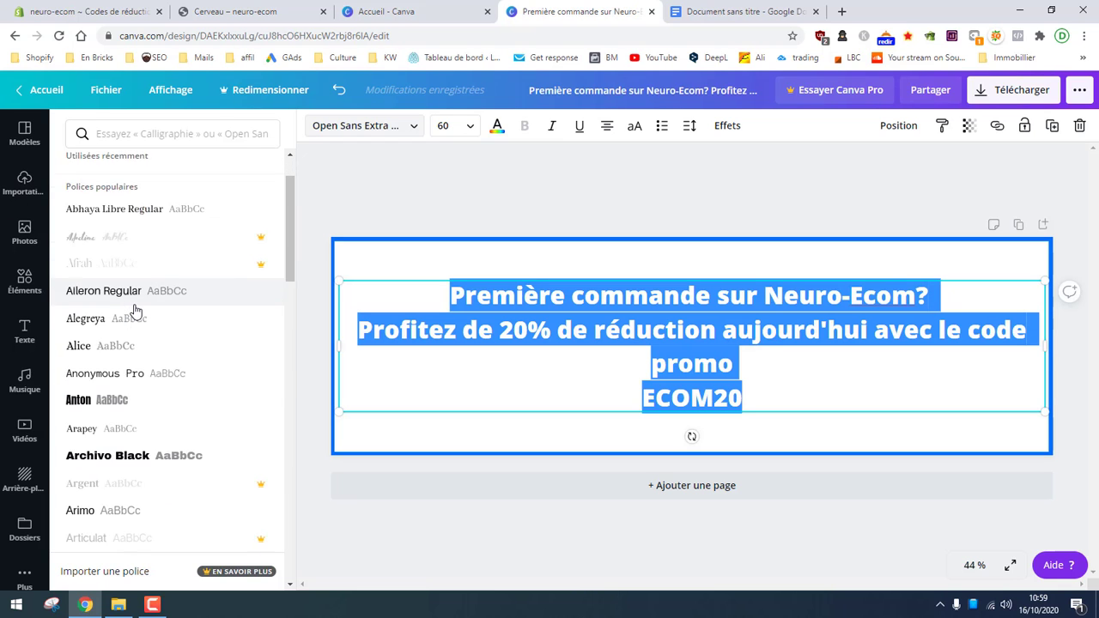
{"action": "scroll", "coordinate": [135, 309], "scroll_direction": "down", "scroll_amount": 3}
{"action": "left_click", "coordinate": [138, 301]}
{"action": "scroll", "coordinate": [142, 292], "scroll_direction": "down", "scroll_amount": 10}
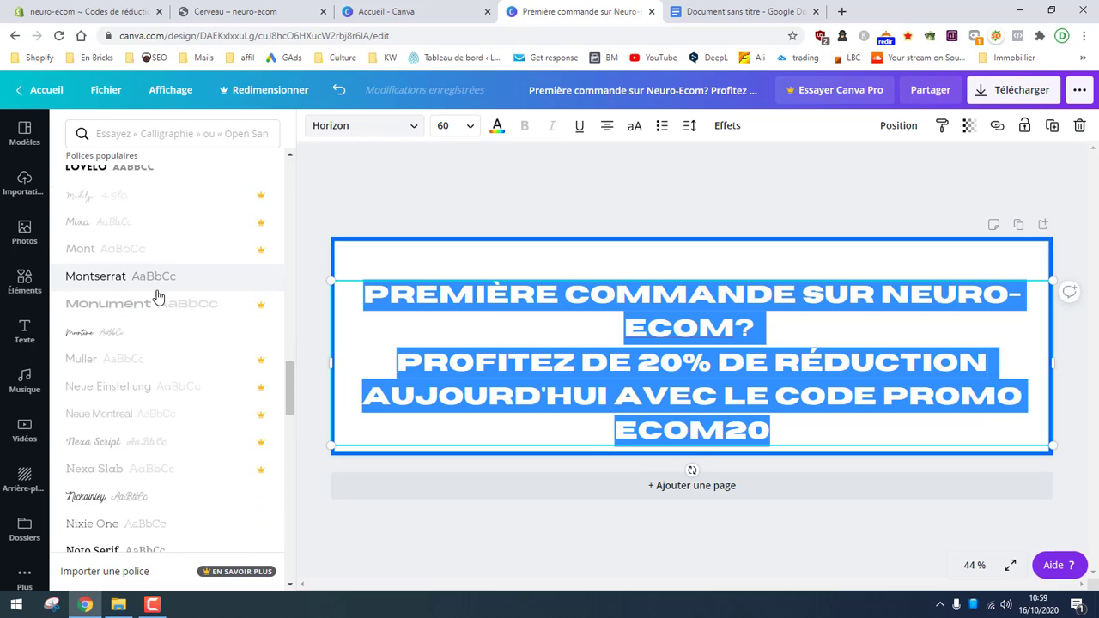
{"action": "left_click", "coordinate": [146, 279]}
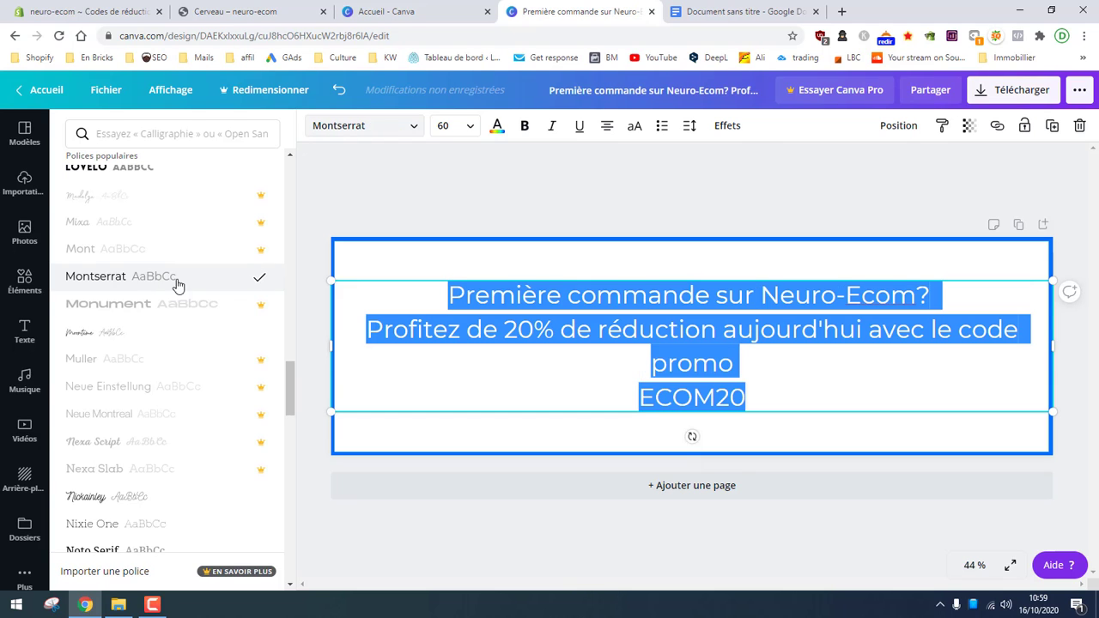
- Enlarge the banner text to a font size of about 64.3 and move the block back to the banner's centre
{"action": "left_click", "coordinate": [620, 262]}
{"action": "left_click", "coordinate": [1048, 354]}
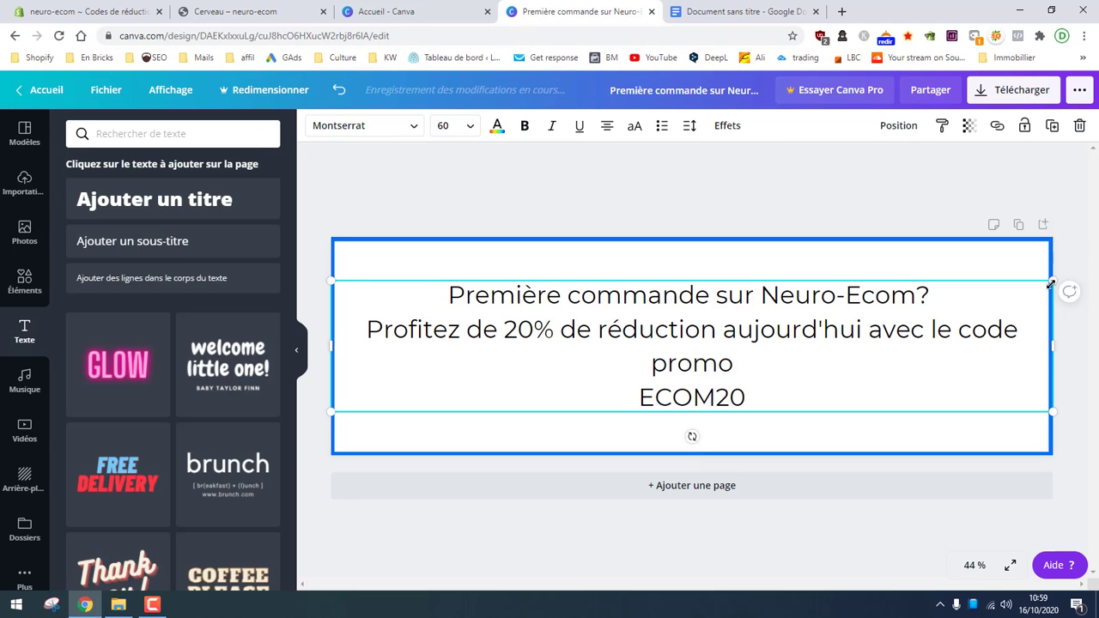
{"action": "left_click_drag", "start_coordinate": [1049, 284], "coordinate": [1094, 259]}
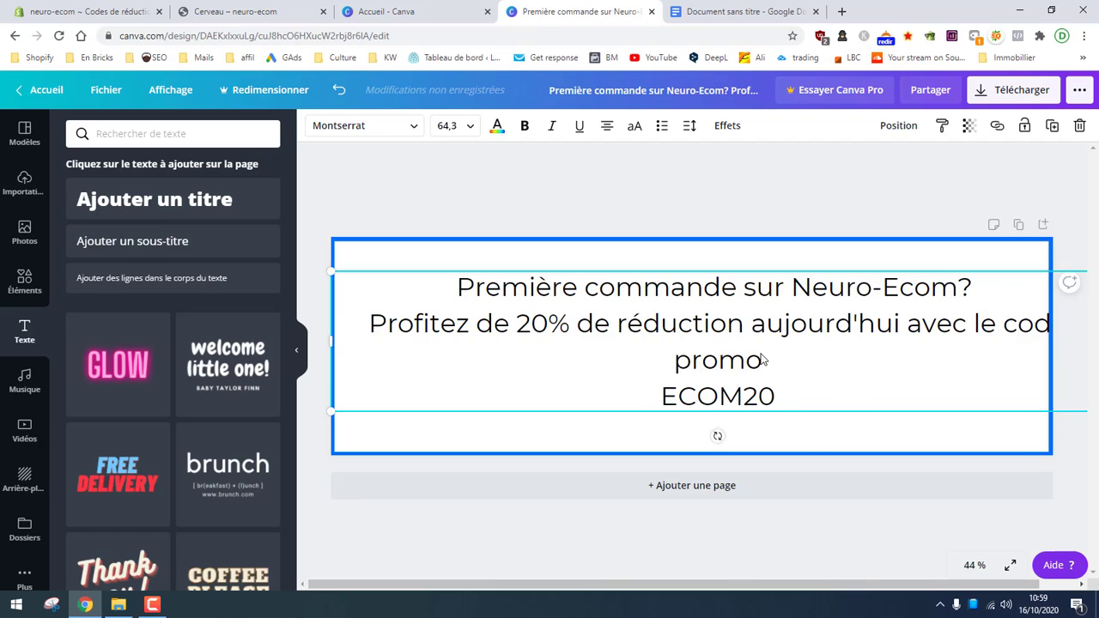
{"action": "left_click_drag", "start_coordinate": [764, 359], "coordinate": [726, 356]}
- Make the code ECOM20 bold and narrow the text block so that "code promo" stays together on one line
{"action": "double_click", "coordinate": [695, 402]}
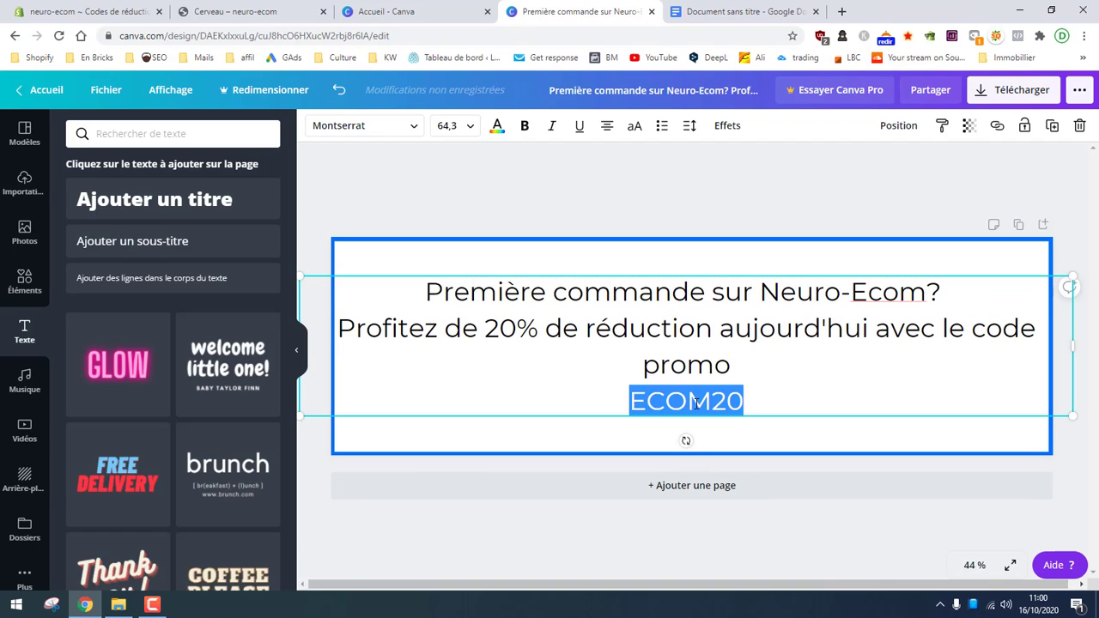
{"action": "key", "text": "ctrl+b"}
{"action": "left_click", "coordinate": [756, 358]}
{"action": "left_click", "coordinate": [824, 381]}
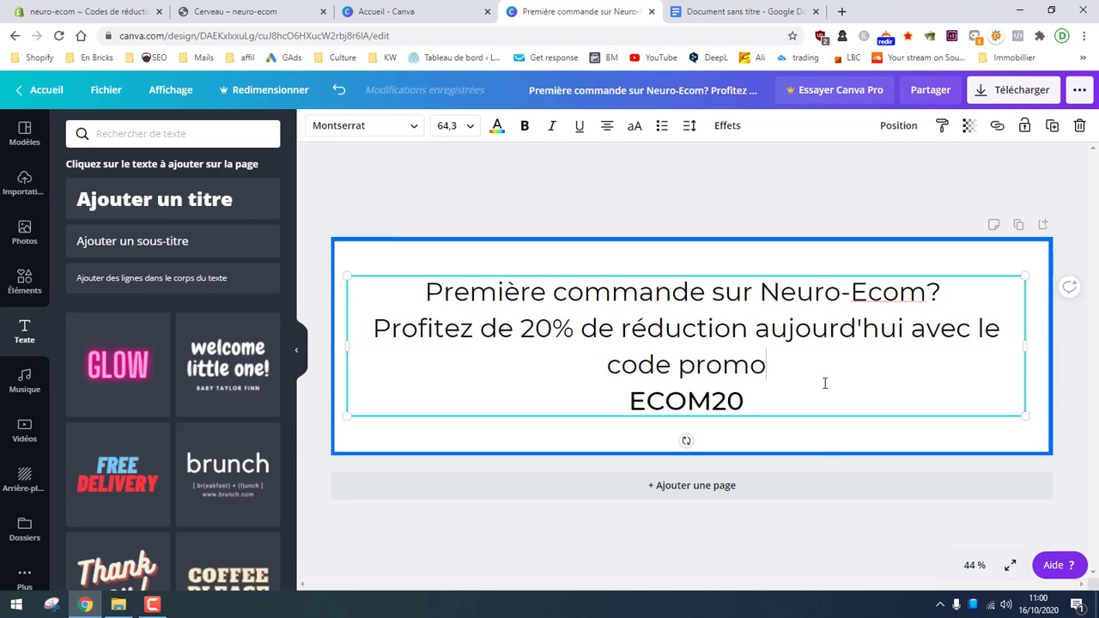
{"action": "left_click", "coordinate": [822, 444]}
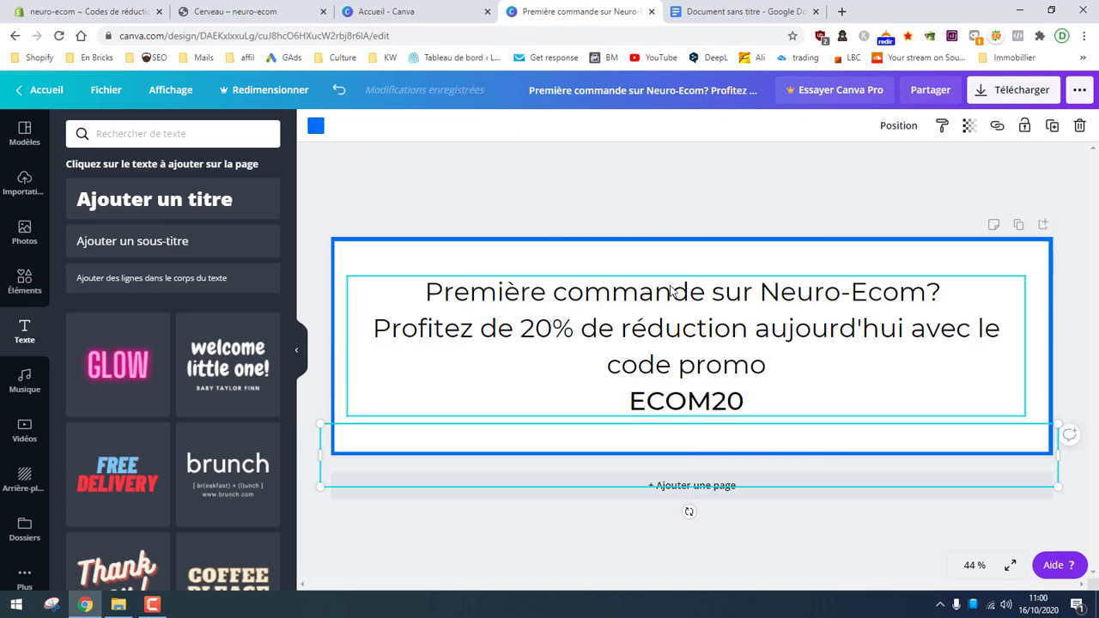
{"action": "left_click", "coordinate": [637, 212]}
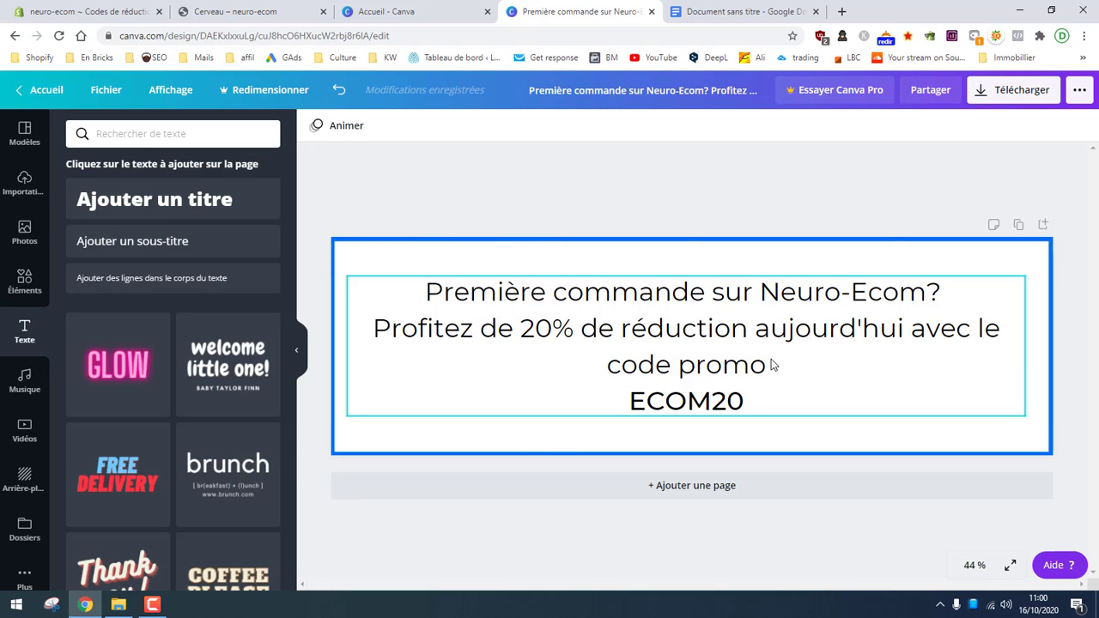
- Download the finished banner as a JPG file
{"action": "left_click", "coordinate": [1017, 99]}
{"action": "left_click", "coordinate": [964, 177]}
{"action": "left_click", "coordinate": [958, 246]}
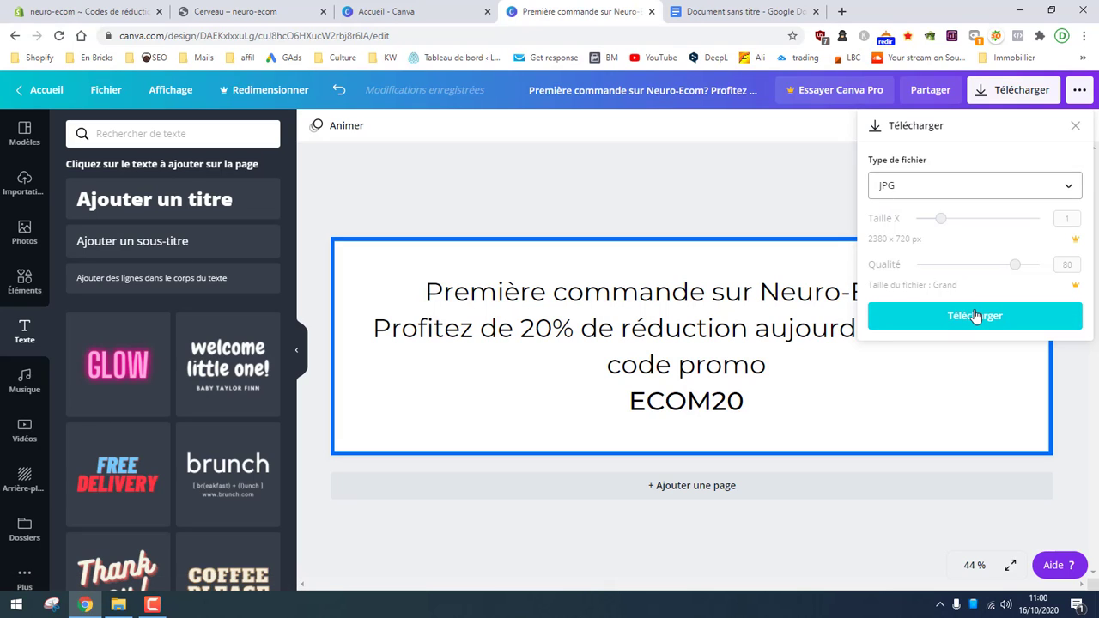
{"action": "left_click", "coordinate": [912, 190]}
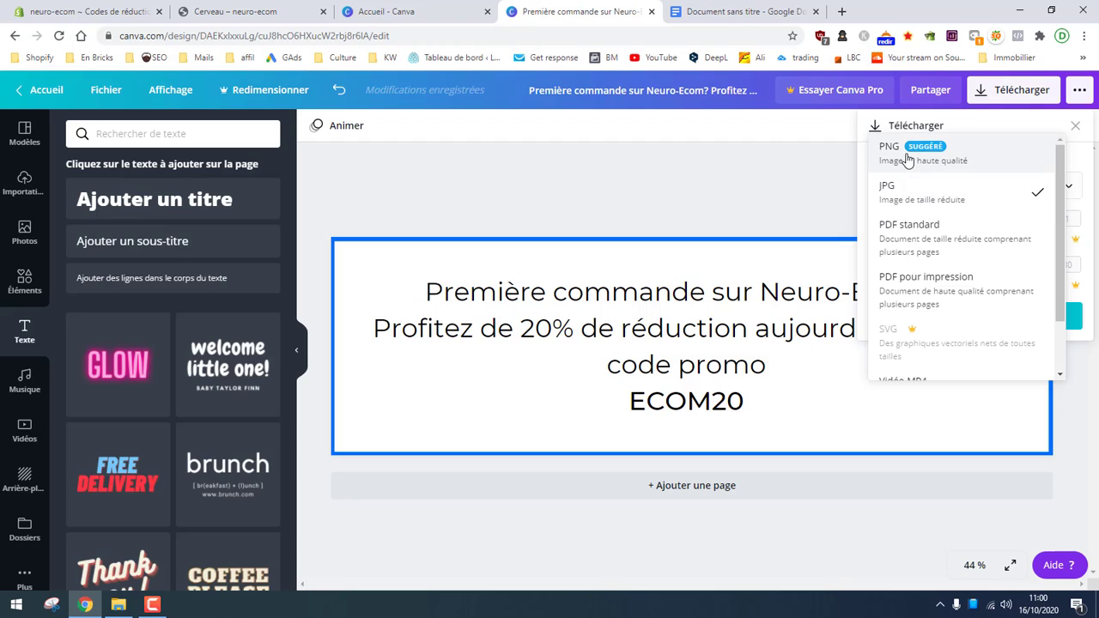
{"action": "left_click", "coordinate": [908, 189]}
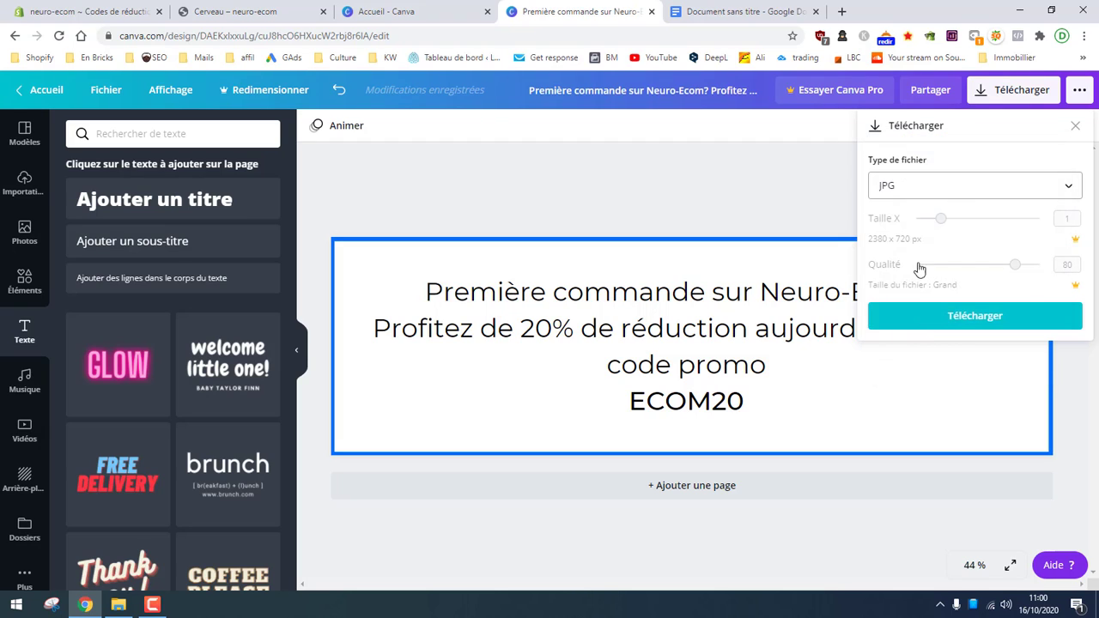
{"action": "left_click", "coordinate": [951, 318]}
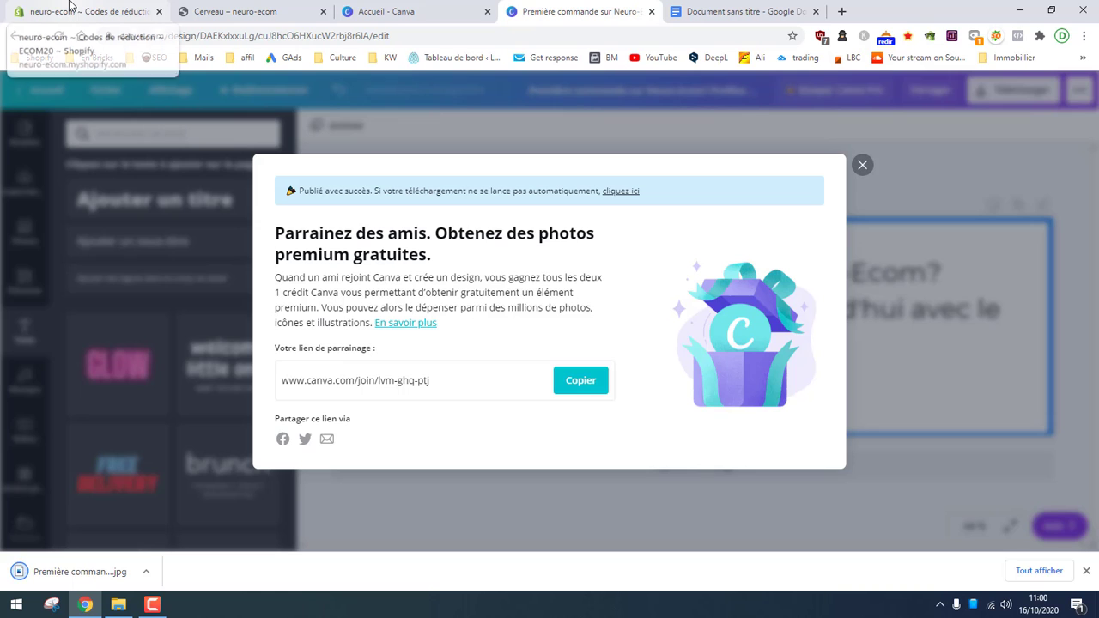
- Switch to the Shopify admin and upload the downloaded banner JPG to the files in the store settings
{"action": "left_click", "coordinate": [70, 9]}
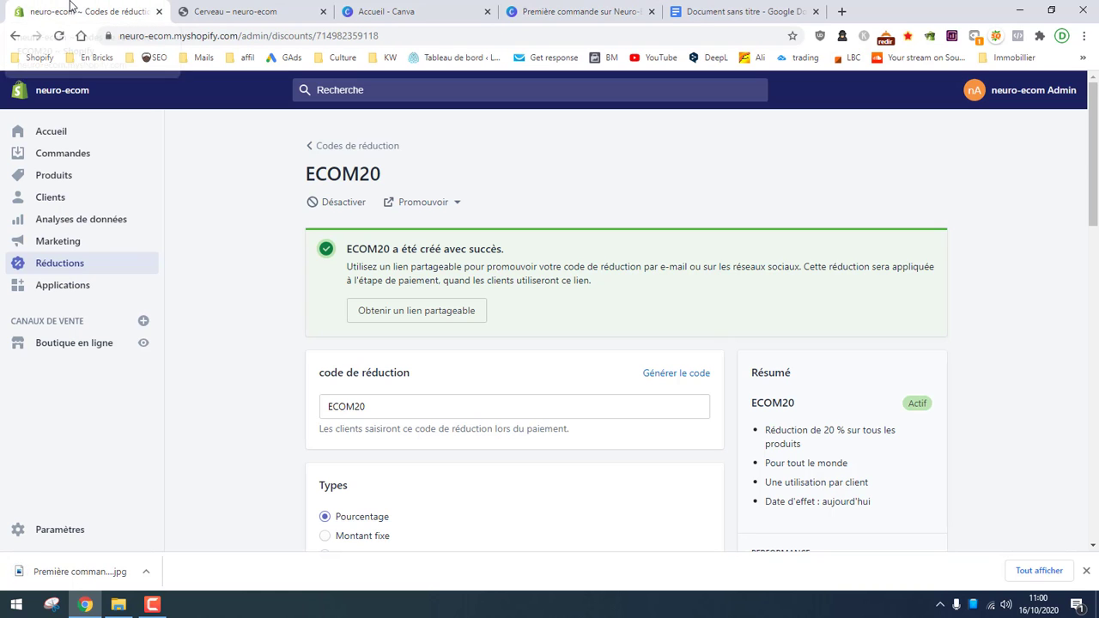
{"action": "left_click", "coordinate": [47, 537]}
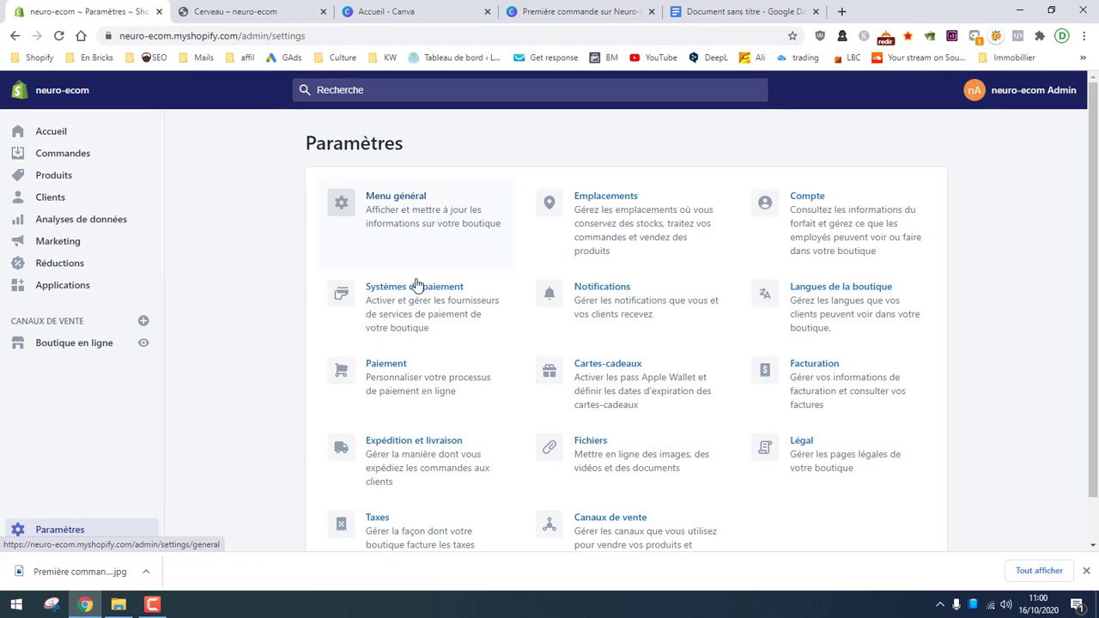
{"action": "scroll", "coordinate": [446, 361], "scroll_direction": "down", "scroll_amount": 1}
{"action": "left_click", "coordinate": [601, 429]}
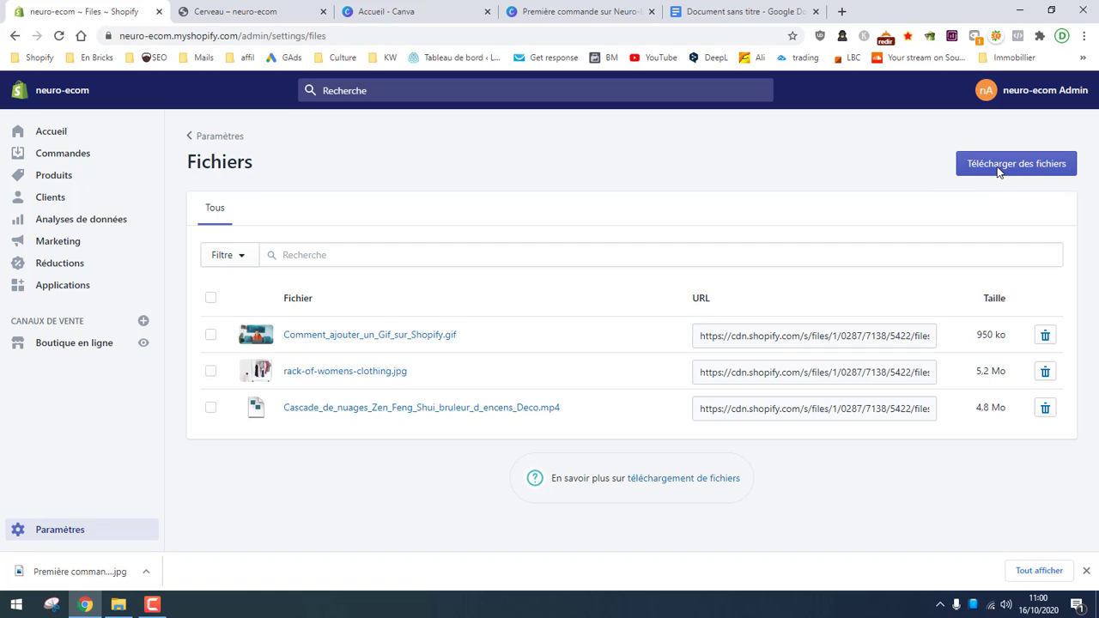
{"action": "left_click", "coordinate": [1007, 168]}
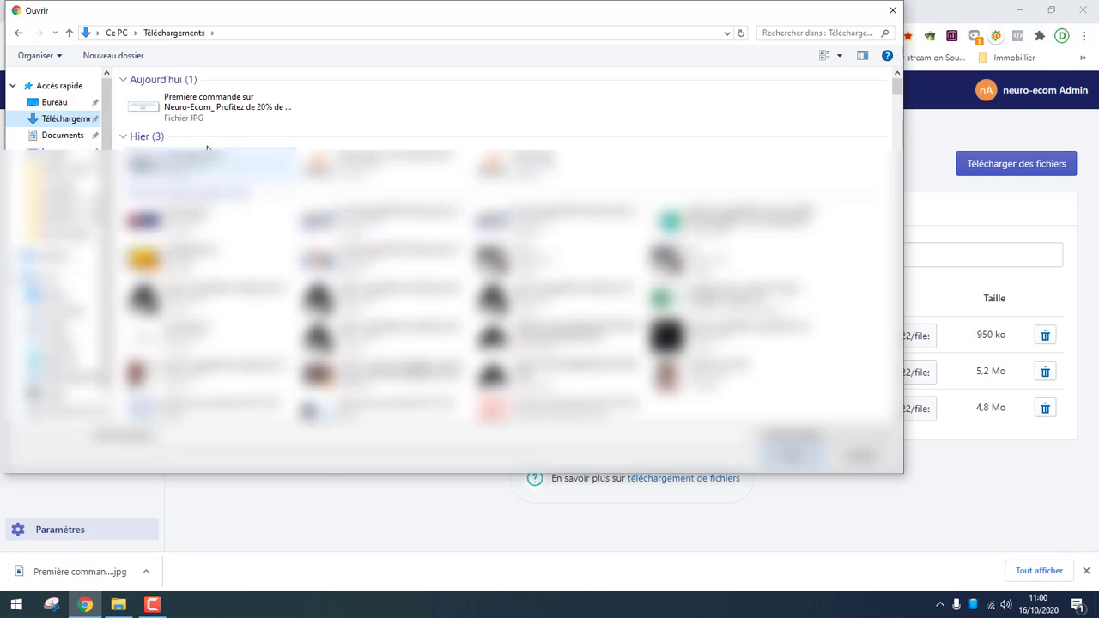
{"action": "left_click", "coordinate": [213, 122]}
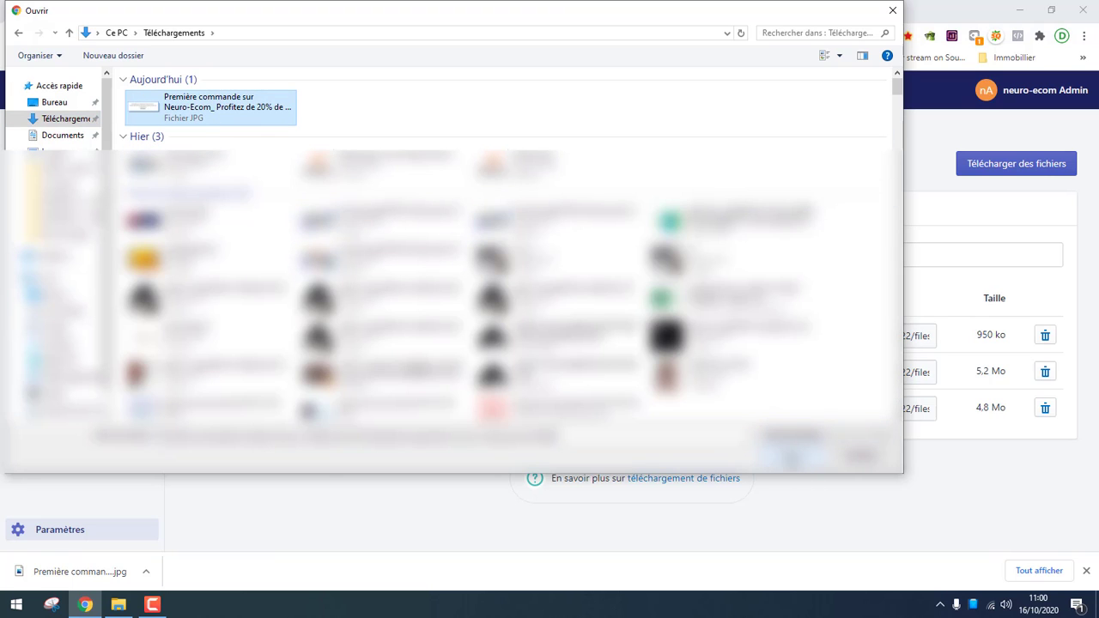
{"action": "key", "text": "Return"}
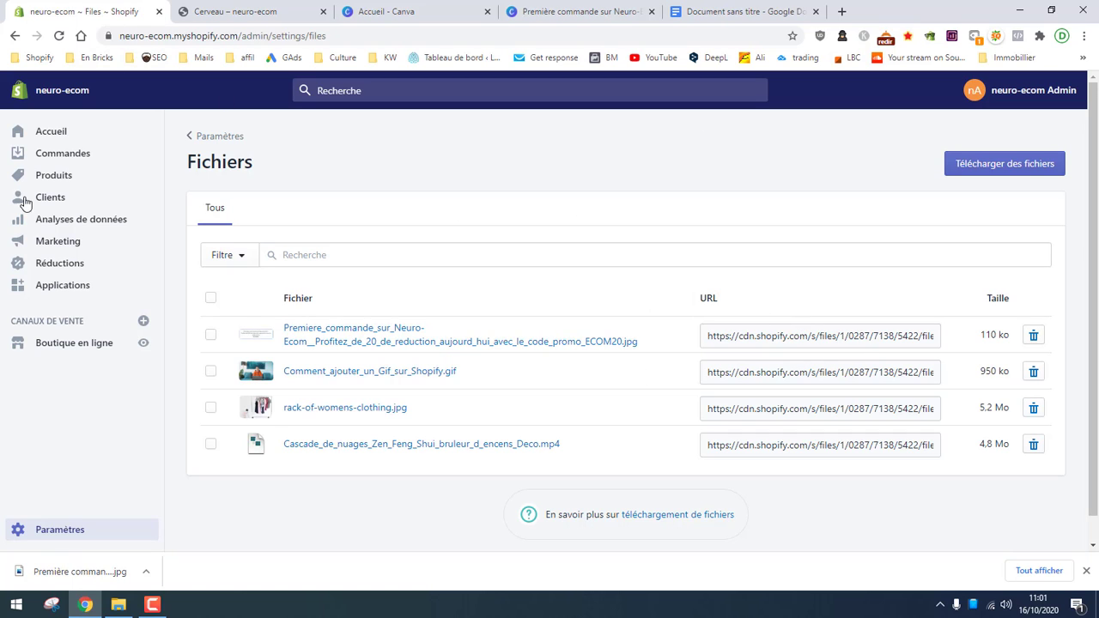
- Copy the uploaded banner's URL and paste it on a new line below the img tag in the Google Docs document
{"action": "left_click", "coordinate": [798, 339]}
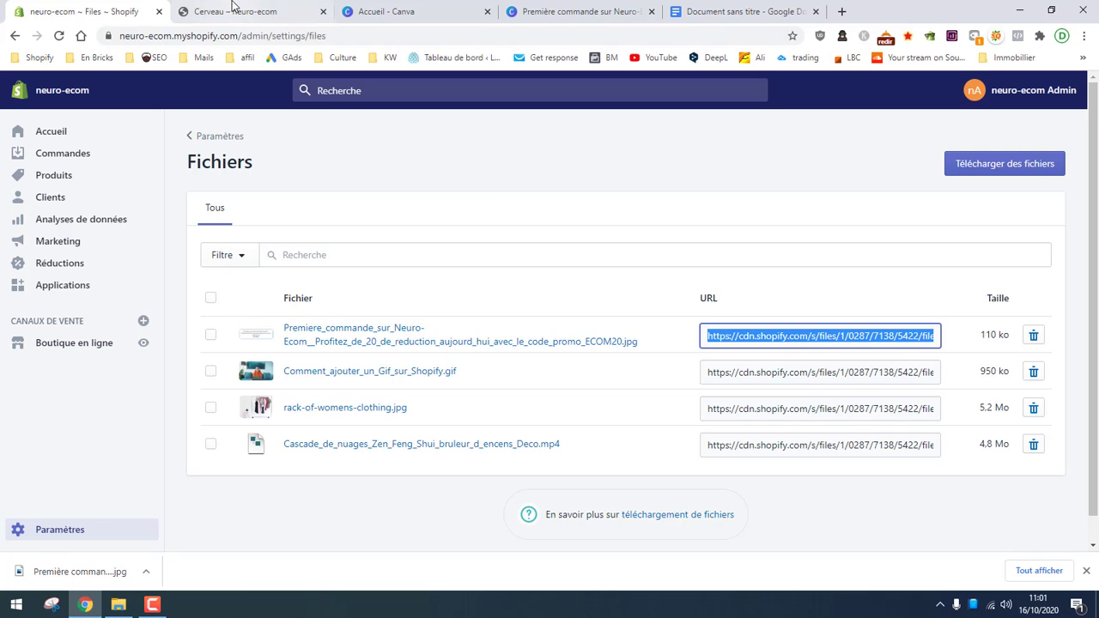
{"action": "left_click", "coordinate": [687, 11]}
{"action": "left_click", "coordinate": [517, 296]}
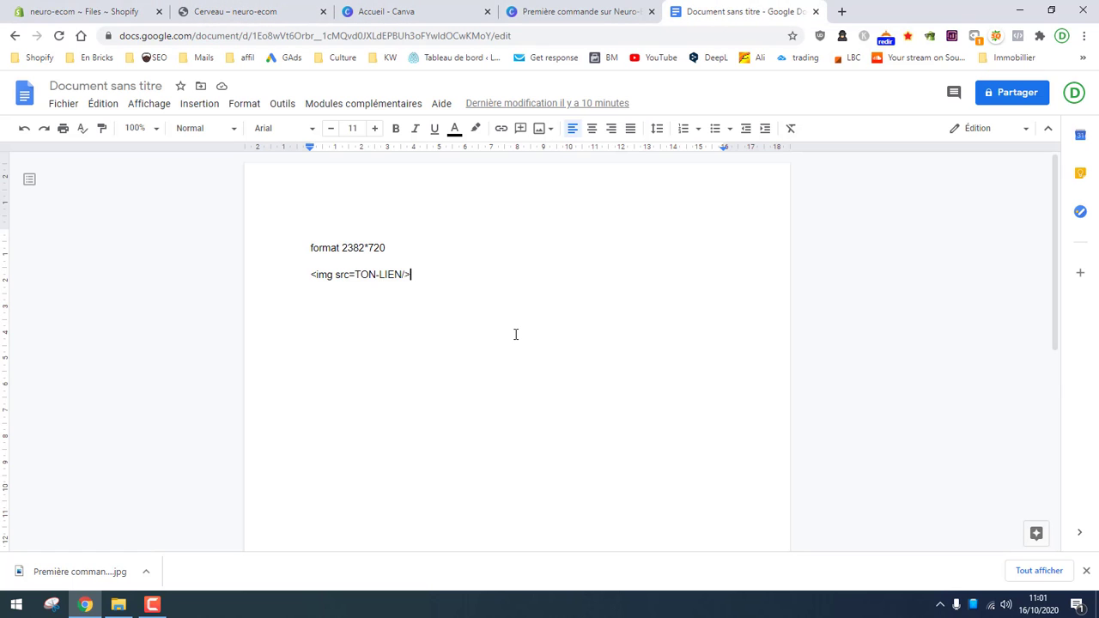
{"action": "key", "text": "Return"}
{"action": "key", "text": "ctrl+v"}
- Return to the Shopify admin, open the Venture theme's code for editing and close the product-template.liquid file
{"action": "left_click", "coordinate": [77, 11]}
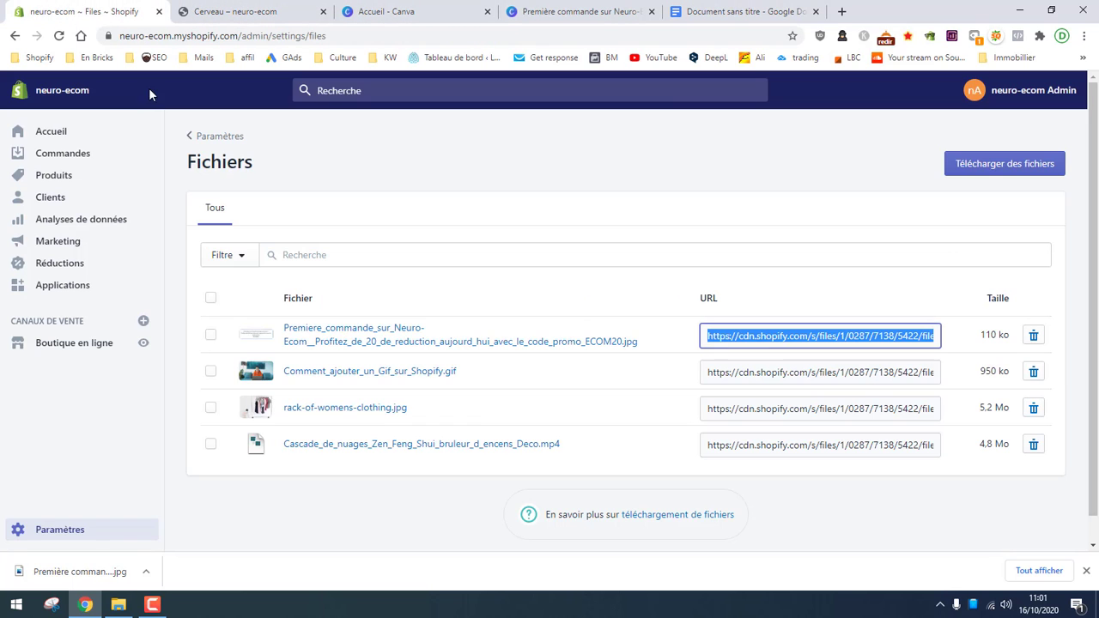
{"action": "left_click", "coordinate": [96, 347]}
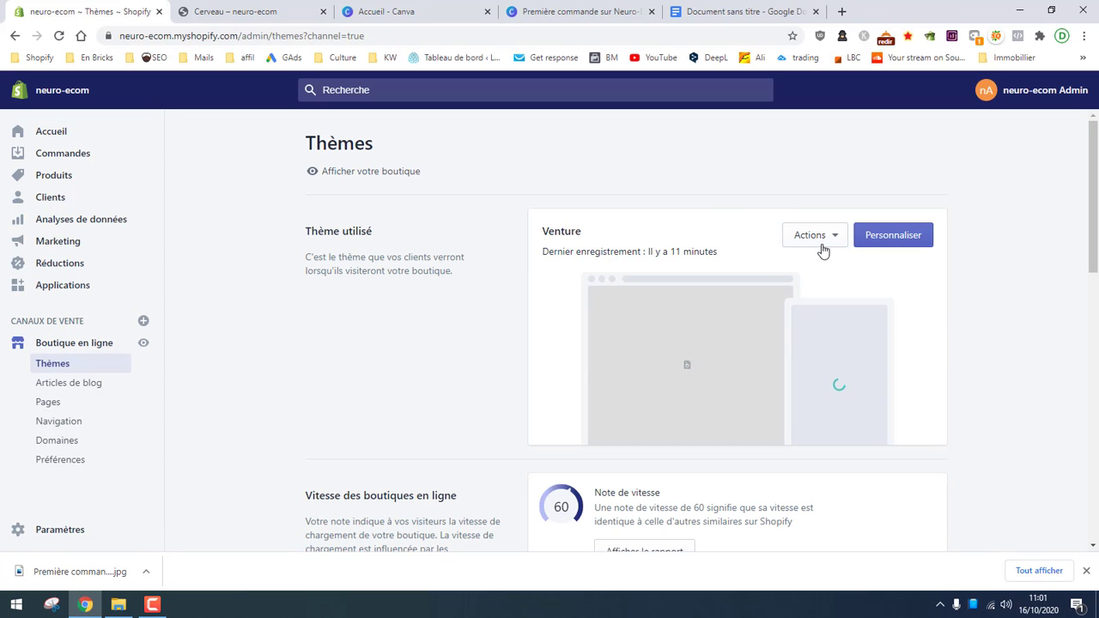
{"action": "left_click", "coordinate": [820, 244]}
{"action": "left_click", "coordinate": [777, 381]}
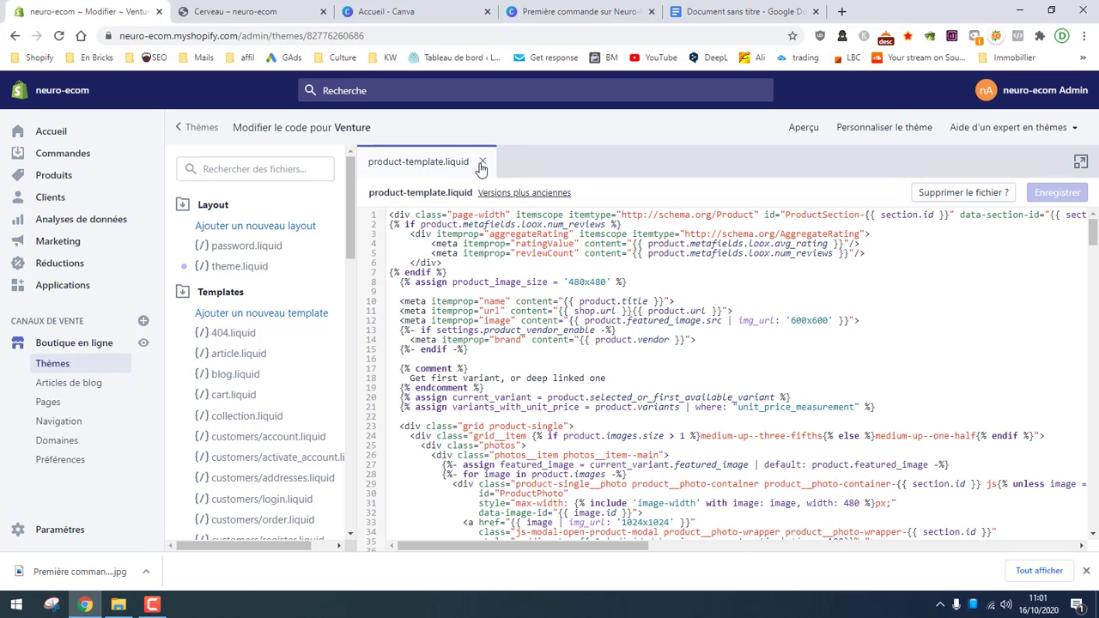
{"action": "left_click", "coordinate": [483, 163]}
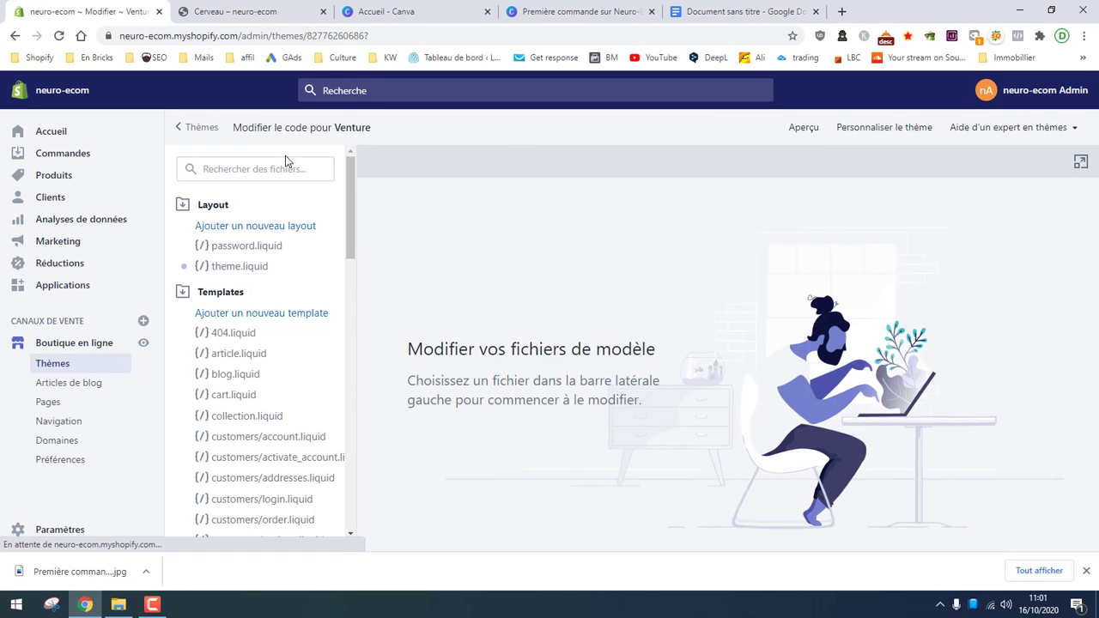
- Search the theme files for "produc" and open product-template.liquid from the sections
{"action": "left_click", "coordinate": [256, 169]}
{"action": "type", "text": "PRODUT"}
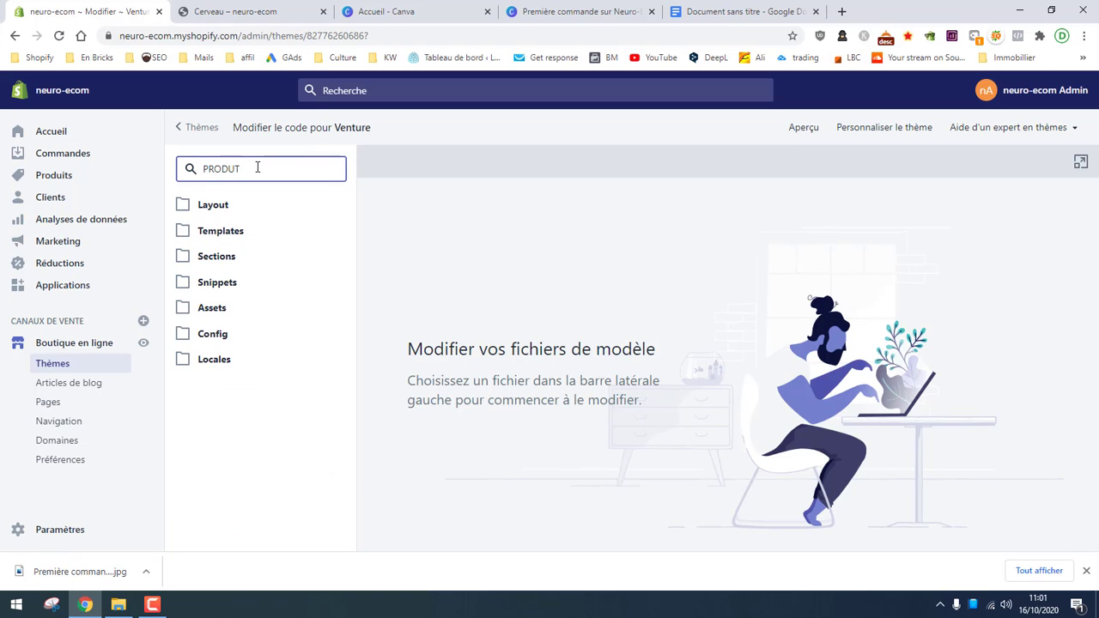
{"action": "key", "text": "BackSpace"}
{"action": "type", "text": "CT"}
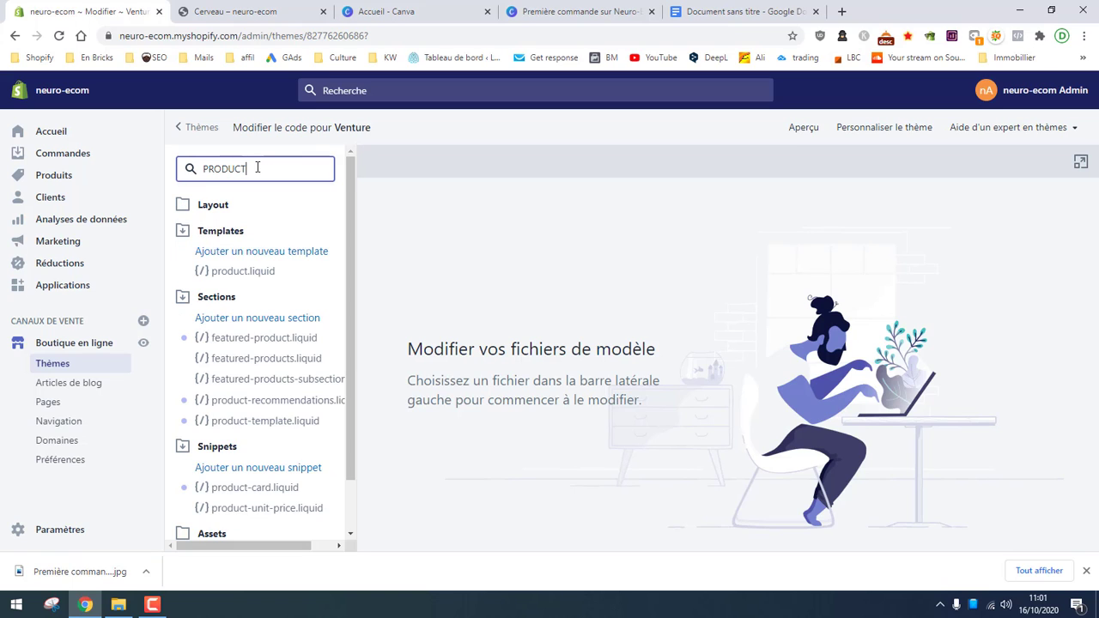
{"action": "type", "text": " te"}
{"action": "key", "text": "ctrl+a"}
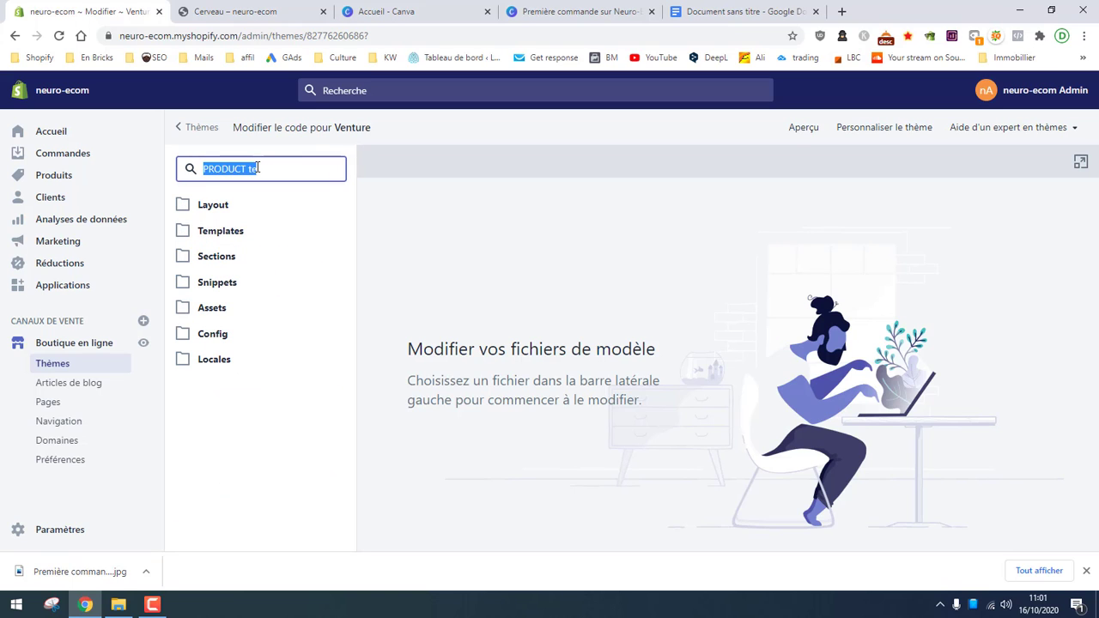
{"action": "type", "text": "produc"}
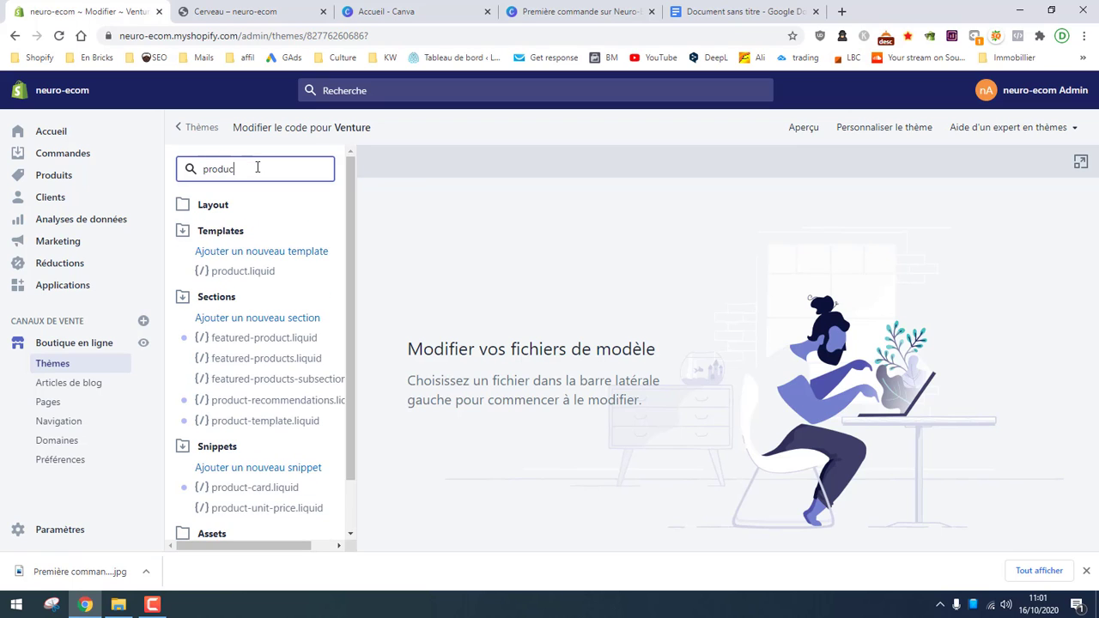
{"action": "scroll", "coordinate": [262, 386], "scroll_direction": "down", "scroll_amount": 2}
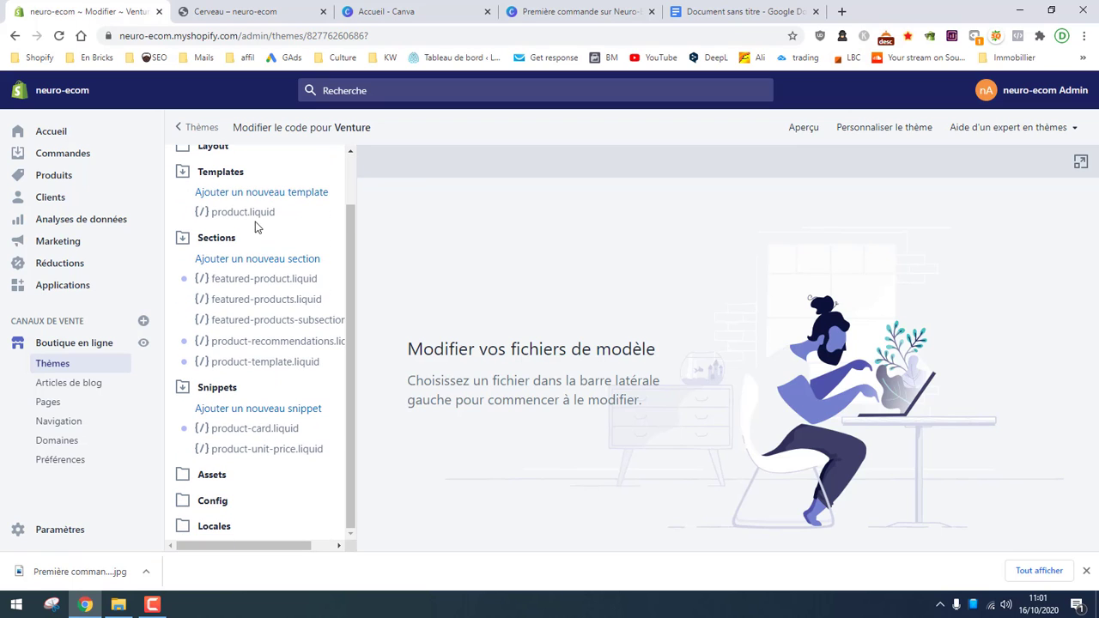
{"action": "left_click", "coordinate": [267, 361]}
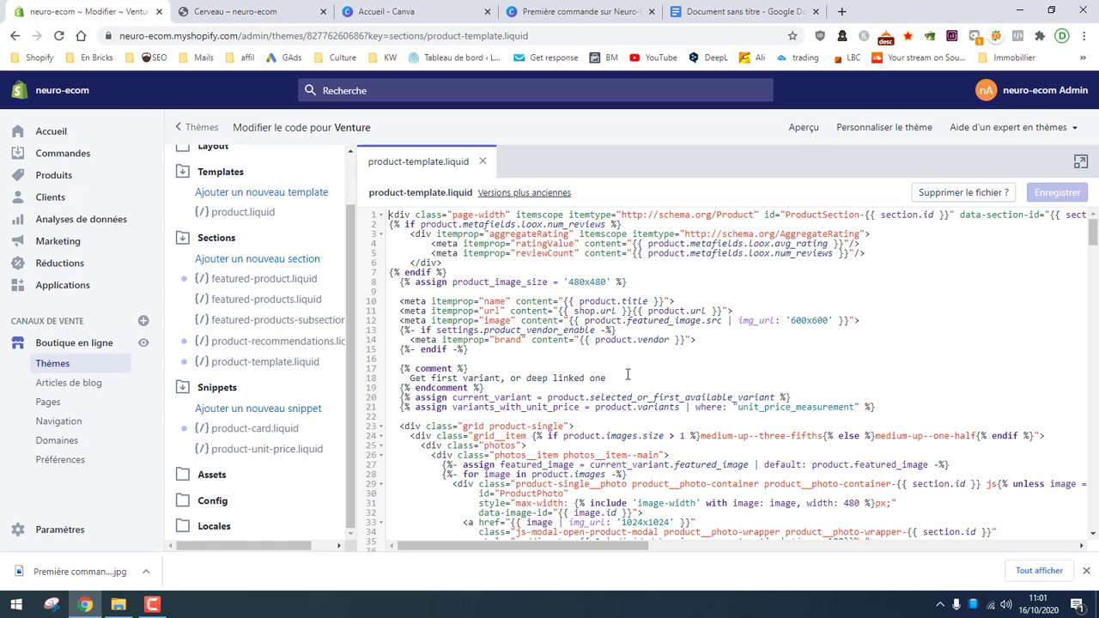
- Search the product-template.liquid code for "description" and place the cursor on empty line 219, above the hr tag before the product description
{"action": "left_click", "coordinate": [697, 339]}
{"action": "key", "text": "ctrl+f"}
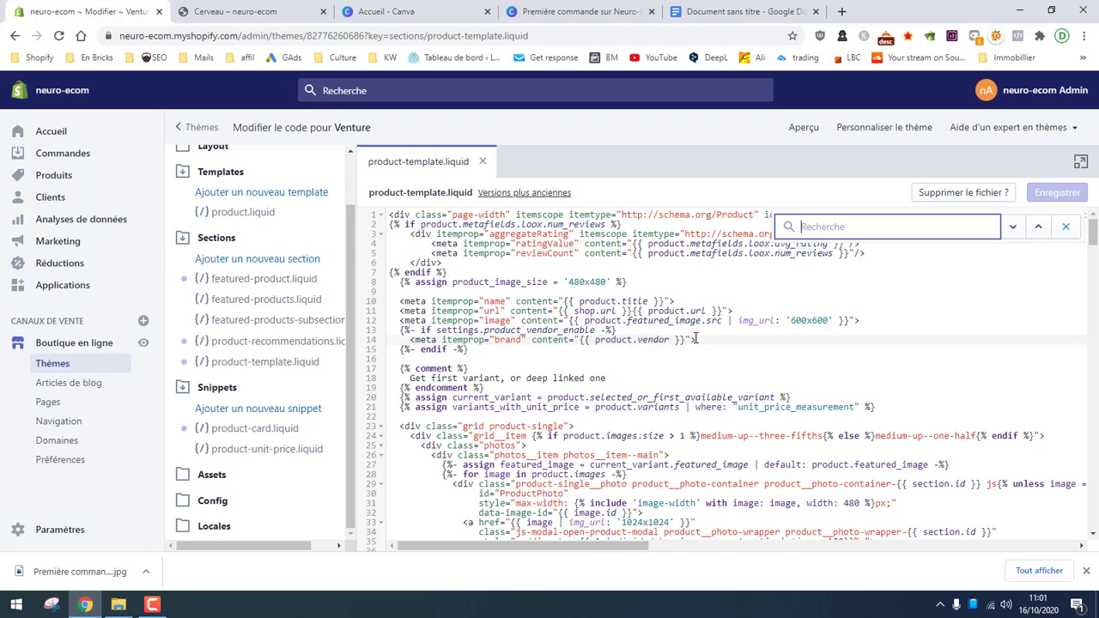
{"action": "type", "text": "d"}
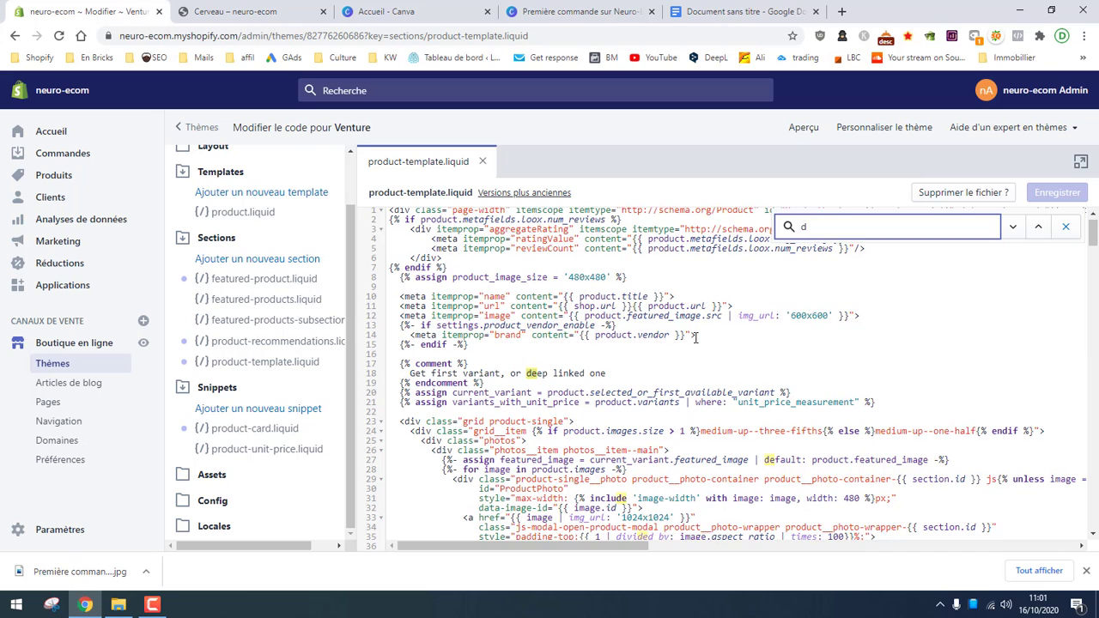
{"action": "type", "text": "escri"}
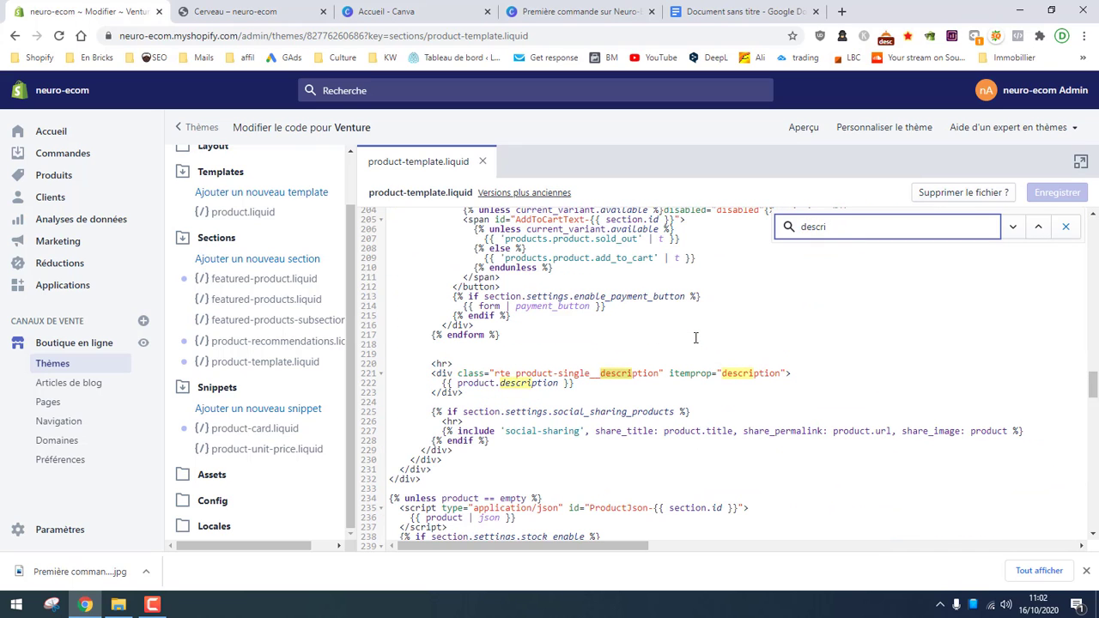
{"action": "type", "text": "onion"}
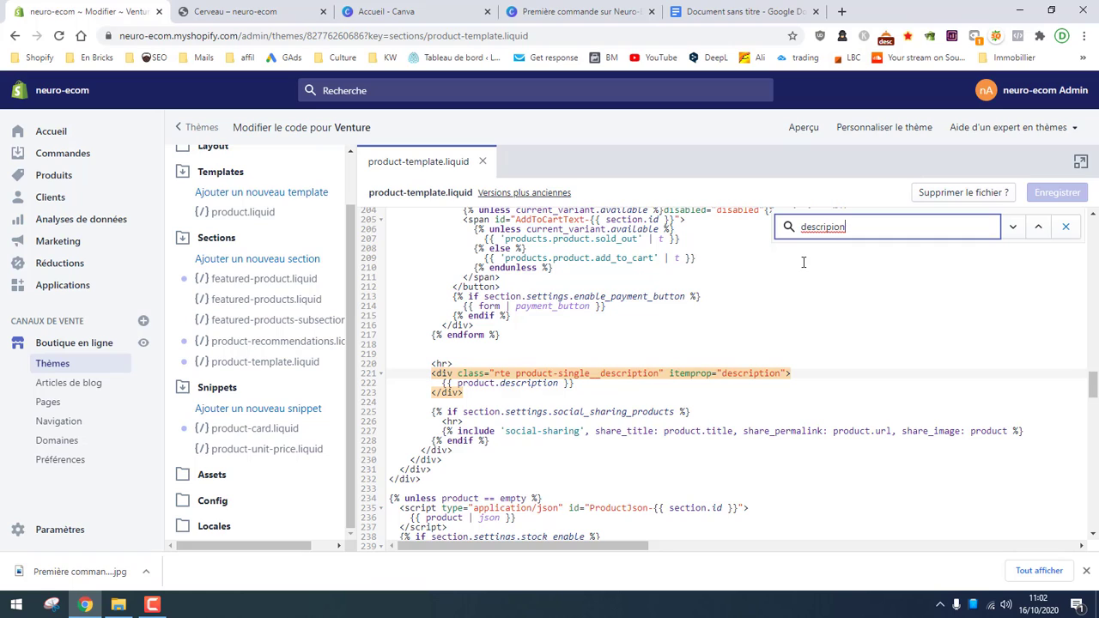
{"action": "key", "text": "BackSpace"}
{"action": "key", "text": "BackSpace"}
{"action": "key", "text": "BackSpace"}
{"action": "type", "text": "tion"}
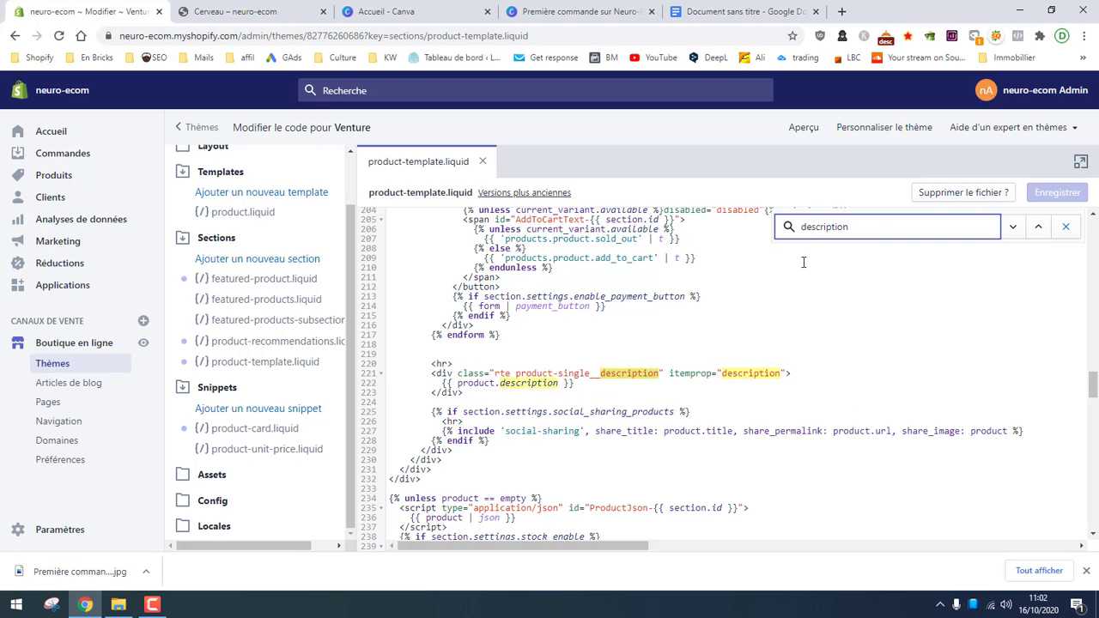
{"action": "left_click", "coordinate": [1006, 231]}
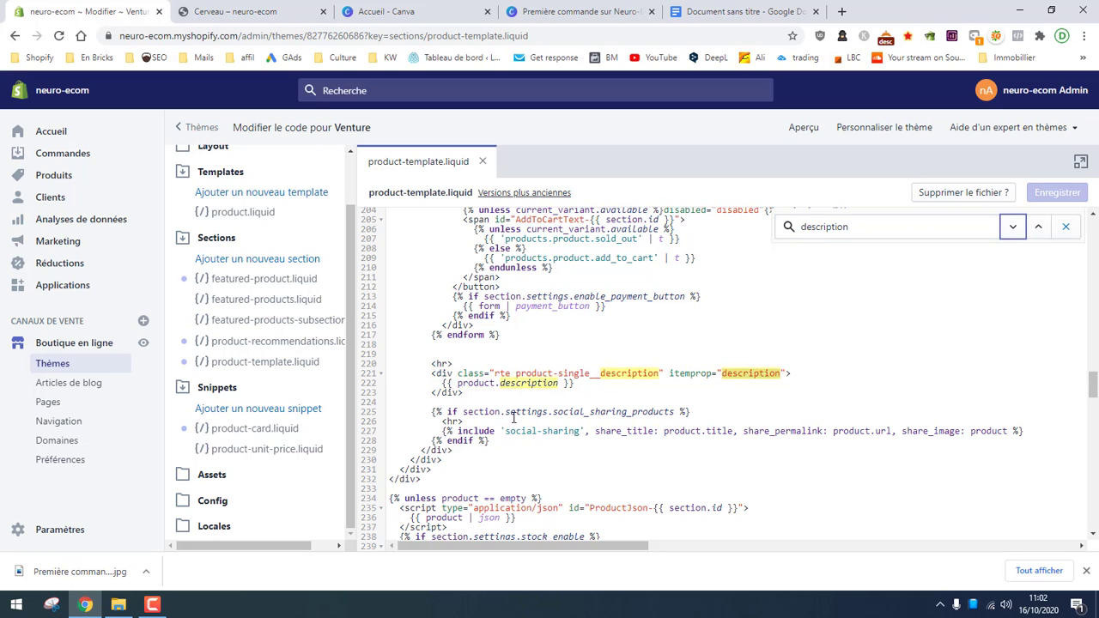
{"action": "left_click_drag", "start_coordinate": [444, 386], "coordinate": [576, 387]}
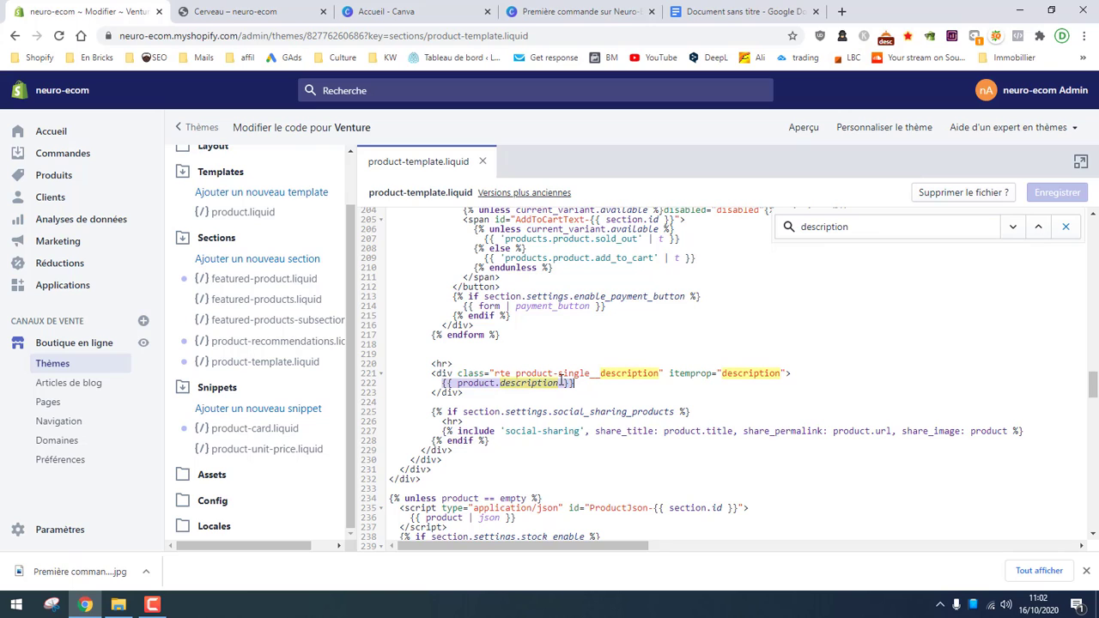
{"action": "left_click", "coordinate": [477, 351]}
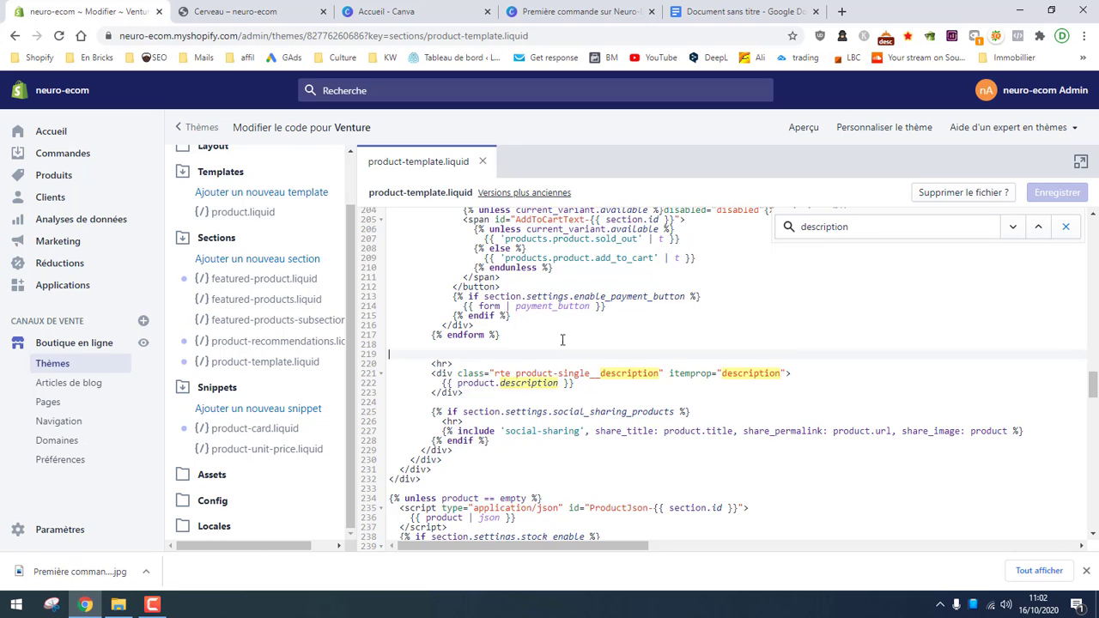
- Close the Canva design and, in the Google Docs document, replace TON-LIEN in the img tag with the copied banner URL
{"action": "left_click", "coordinate": [584, 11]}
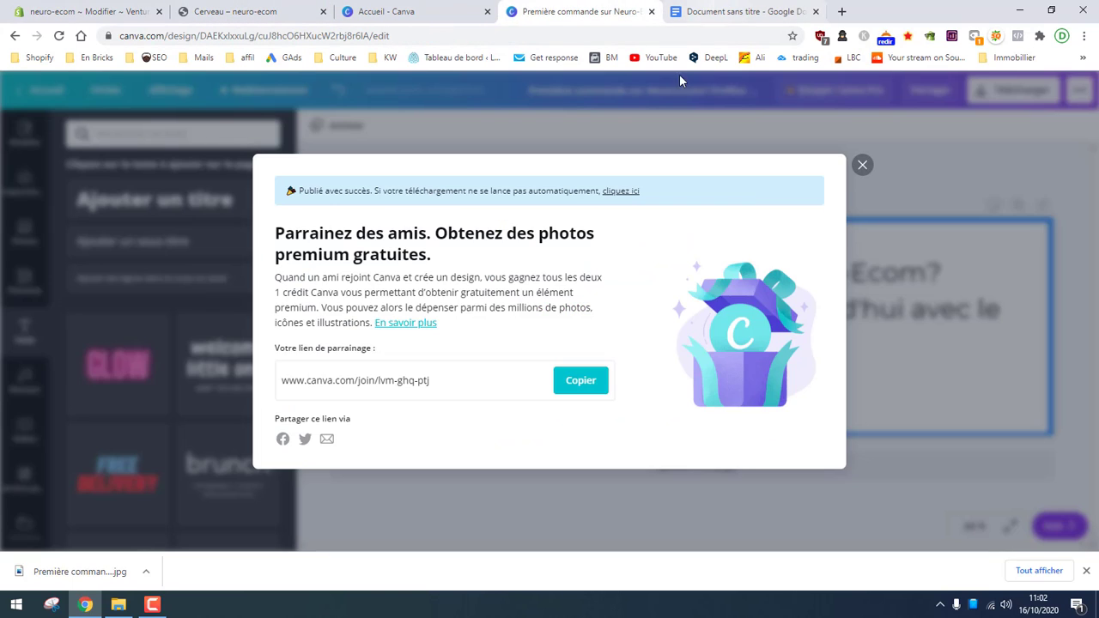
{"action": "left_click", "coordinate": [652, 11]}
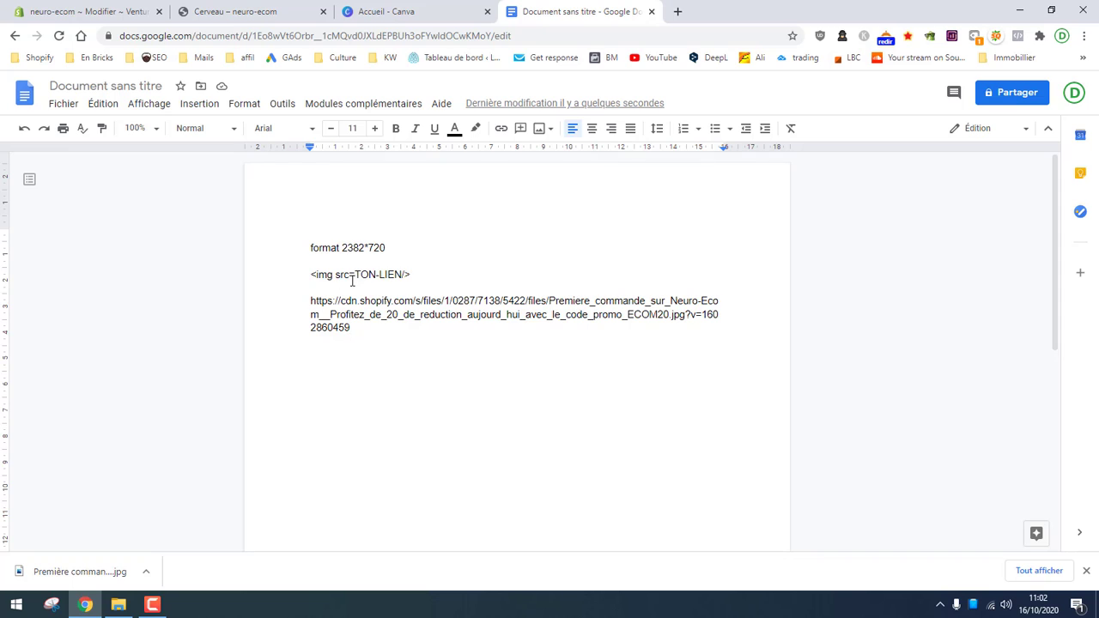
{"action": "left_click_drag", "start_coordinate": [355, 274], "coordinate": [399, 277]}
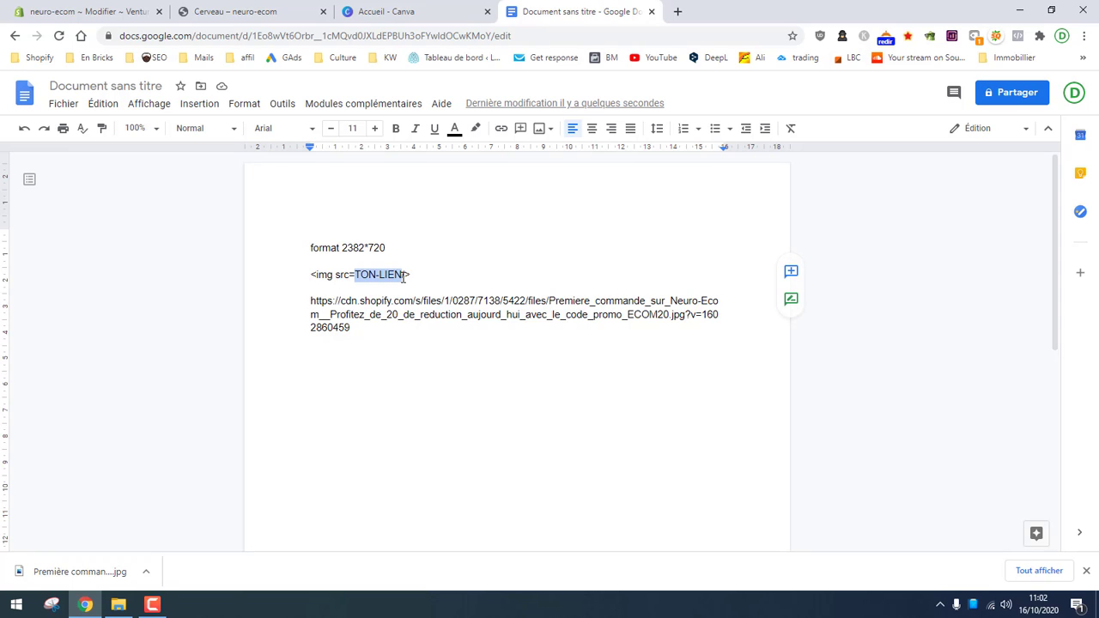
{"action": "left_click_drag", "start_coordinate": [378, 328], "coordinate": [294, 304]}
{"action": "key", "text": "ctrl+c"}
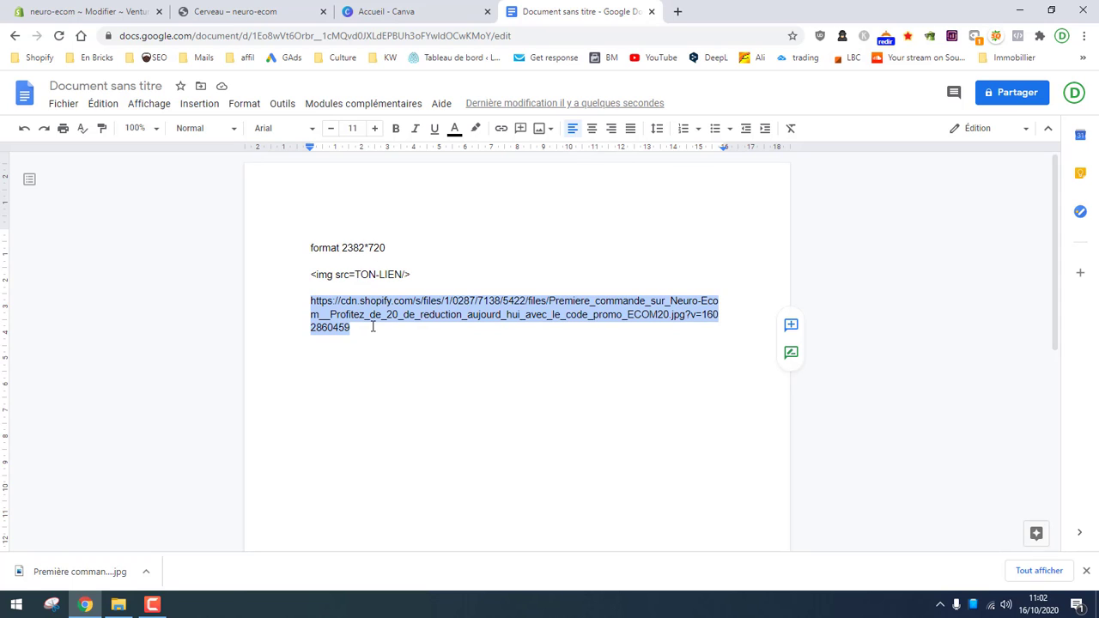
{"action": "left_click_drag", "start_coordinate": [355, 273], "coordinate": [397, 276]}
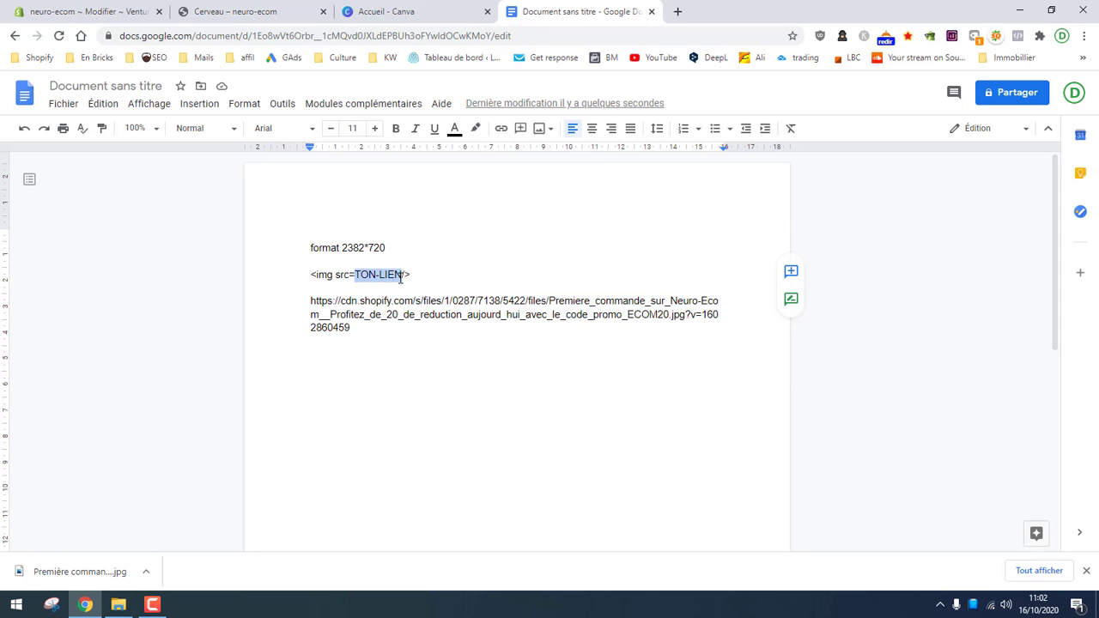
{"action": "key", "text": "ctrl+v"}
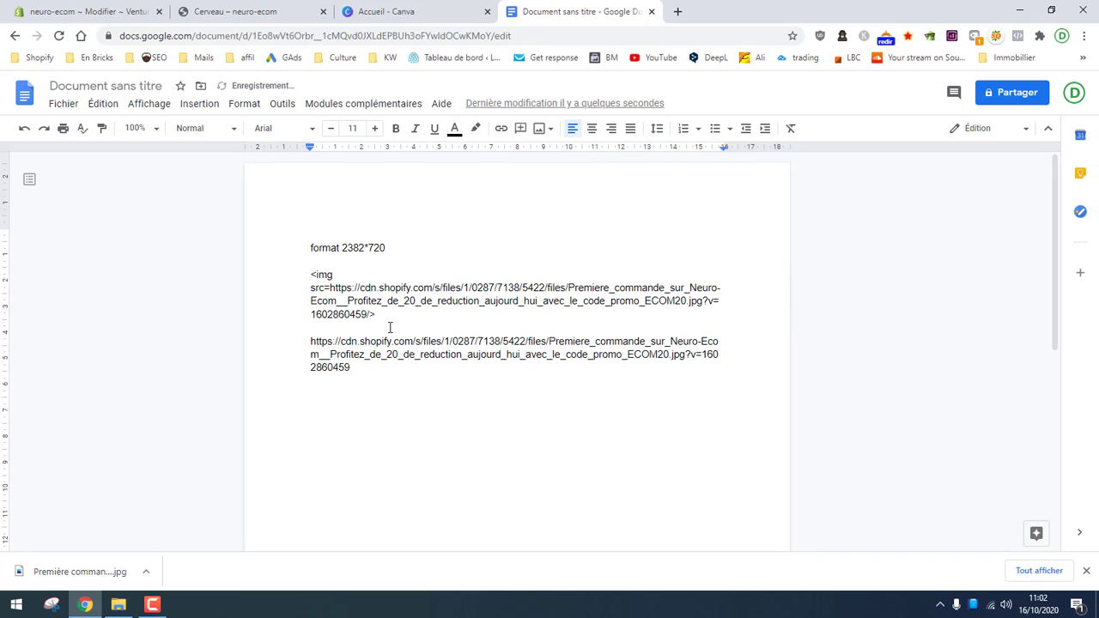
- Copy the completed img tag into line 219 of product-template.liquid in the Shopify code editor and save the file
{"action": "left_click_drag", "start_coordinate": [400, 315], "coordinate": [300, 277]}
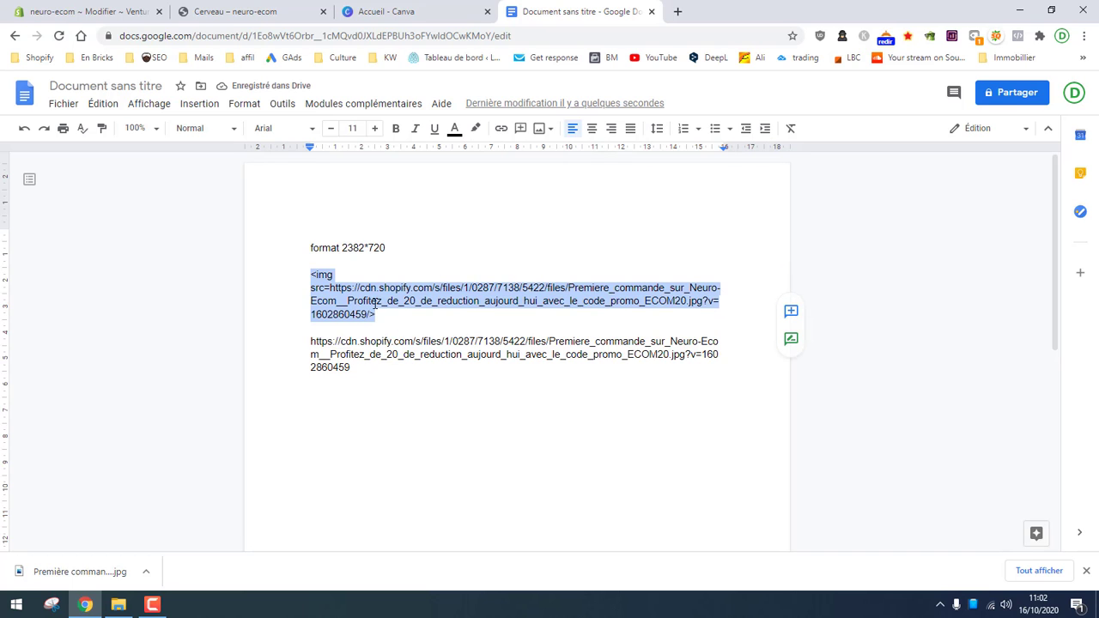
{"action": "left_click", "coordinate": [85, 11]}
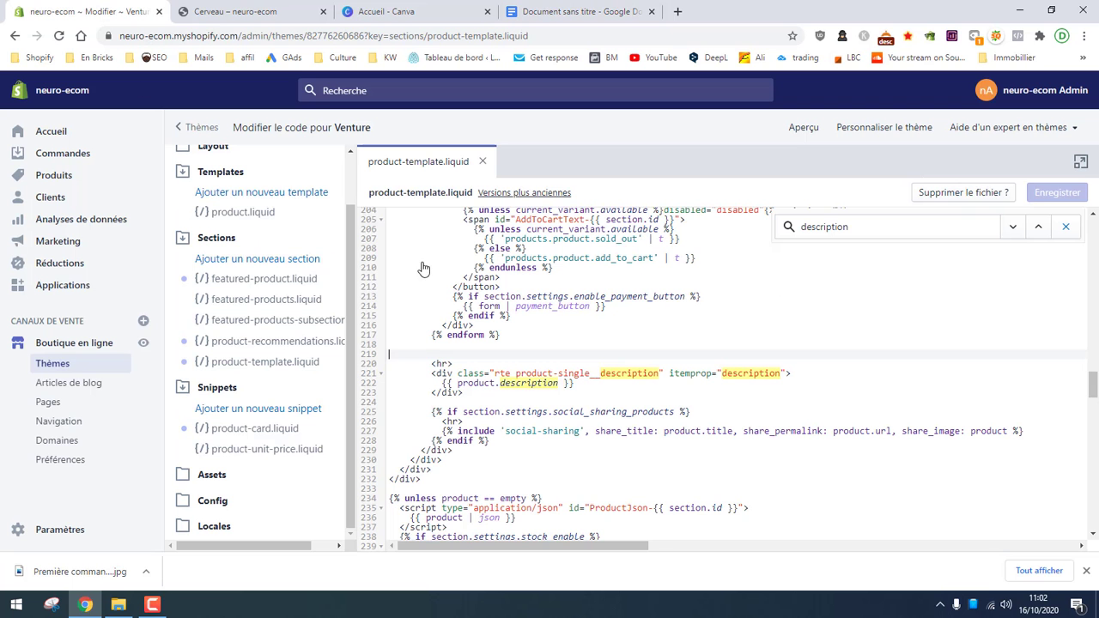
{"action": "key", "text": "ctrl+v"}
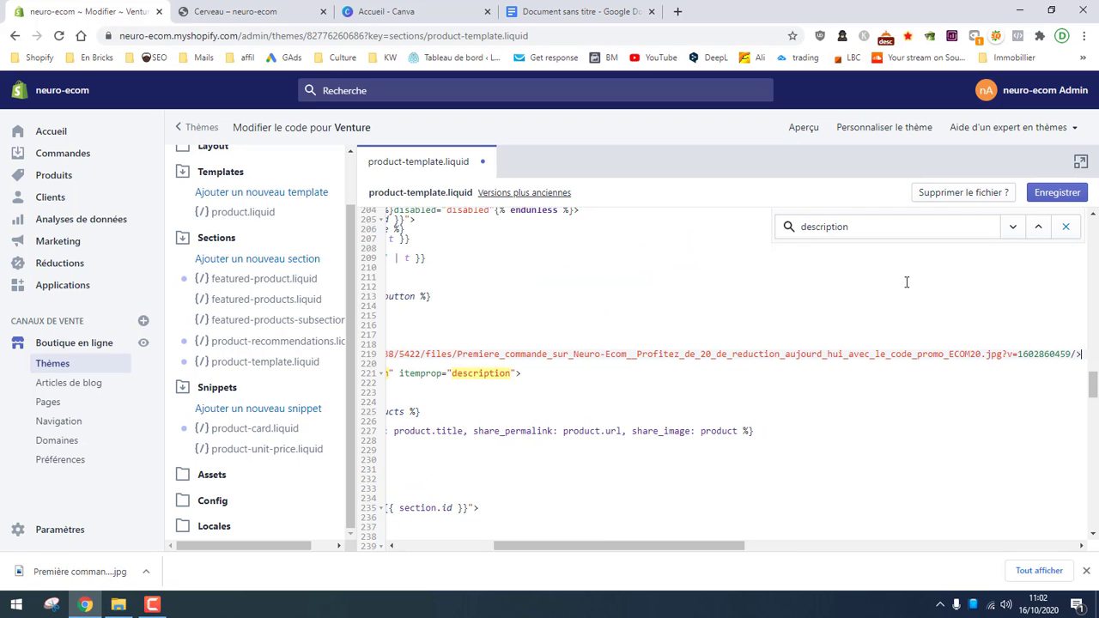
{"action": "left_click", "coordinate": [1074, 189]}
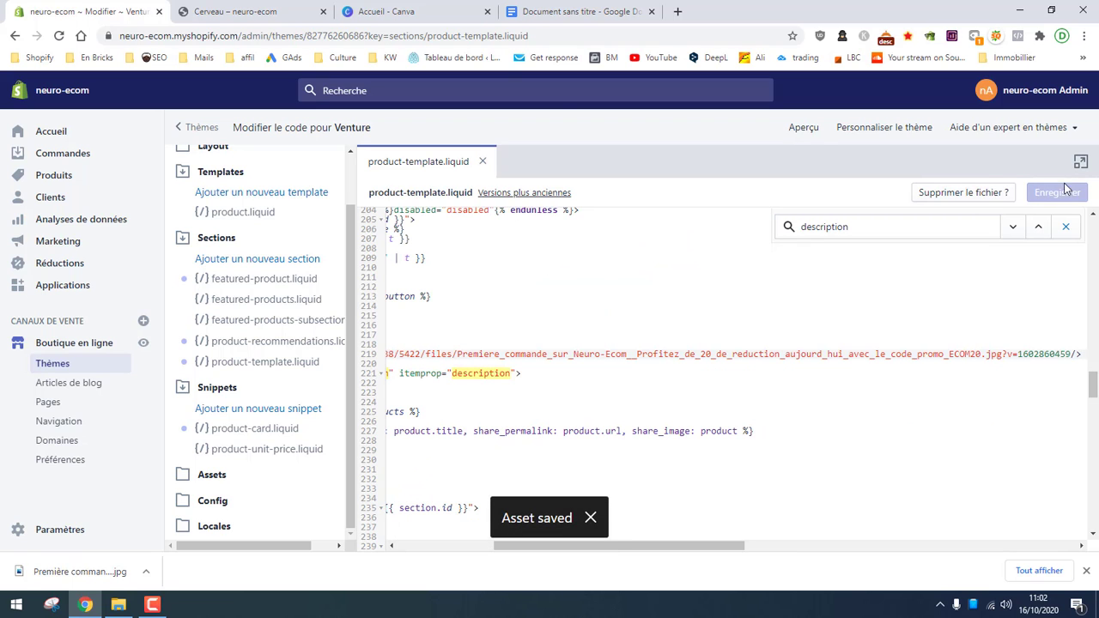
- Switch to the Cerveau product page preview, close the developer tools, reload the page and check the banner below the add-to-cart button
{"action": "left_click", "coordinate": [300, 6]}
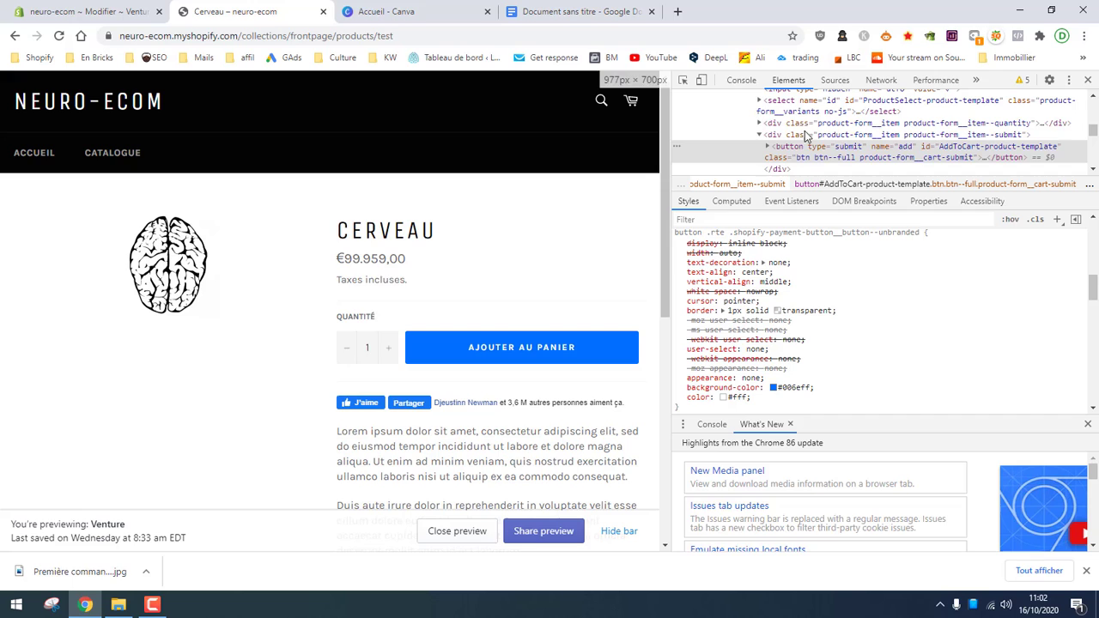
{"action": "left_click", "coordinate": [1087, 80]}
{"action": "left_click", "coordinate": [60, 36]}
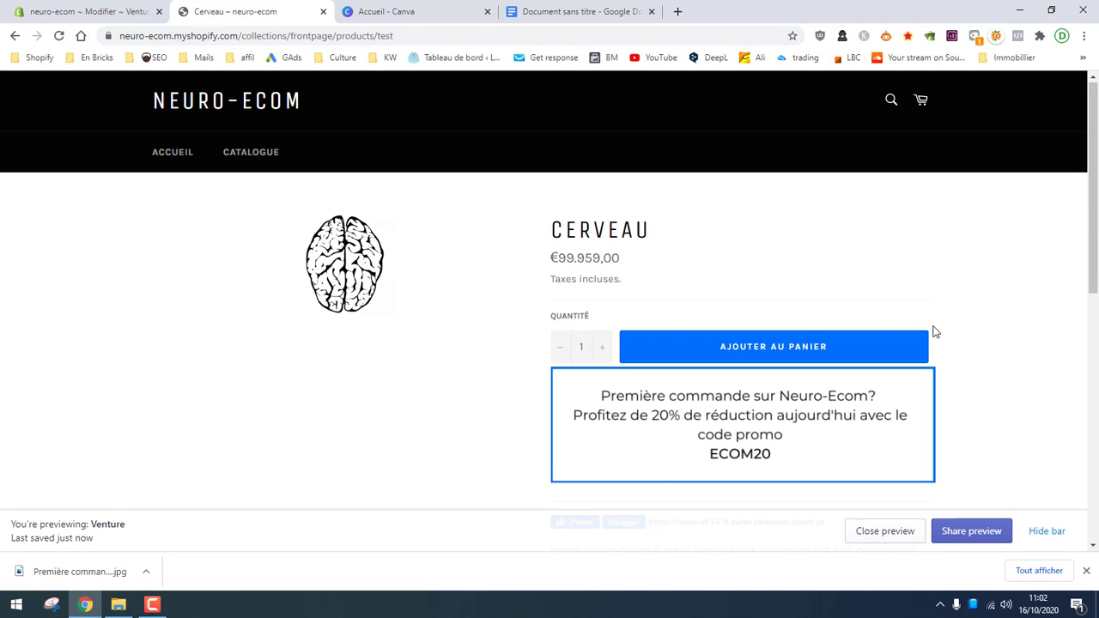
{"action": "scroll", "coordinate": [998, 312], "scroll_direction": "down", "scroll_amount": 2}
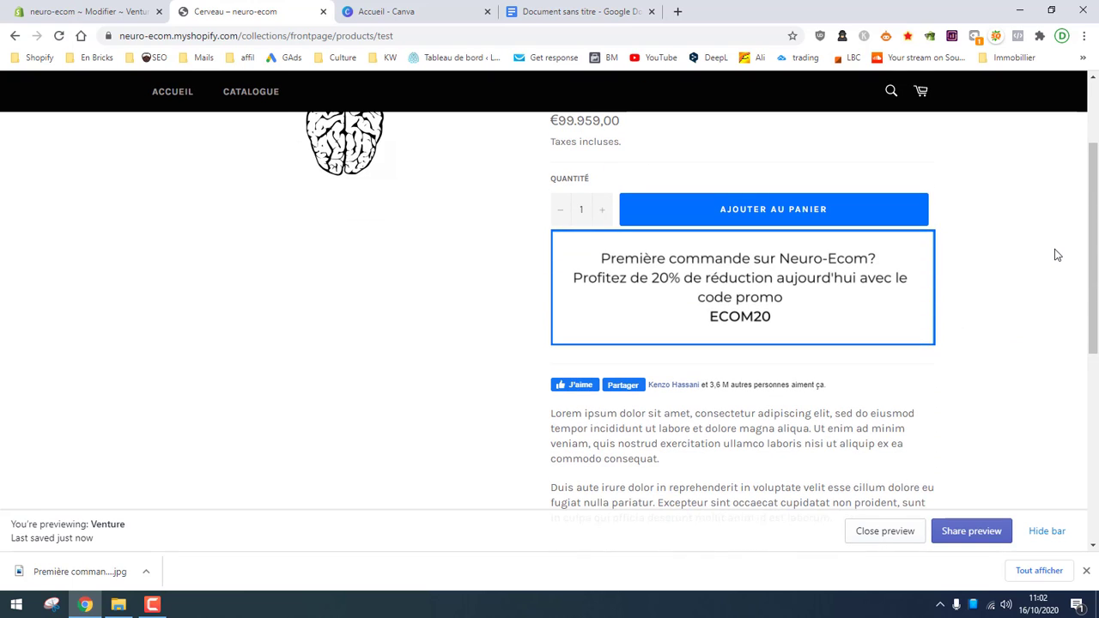